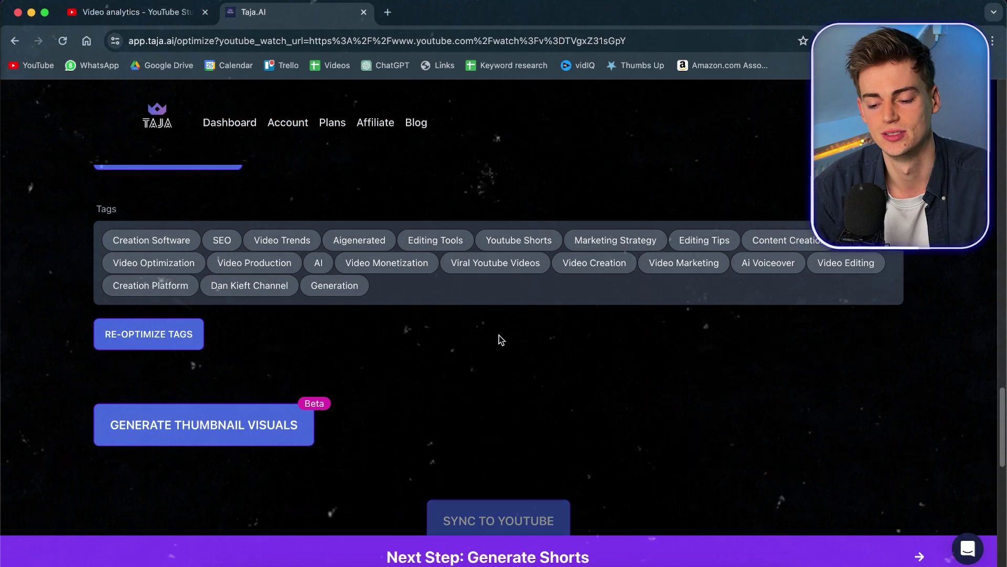
Generate AI thumbnail visuals for the video.
click(207, 415)
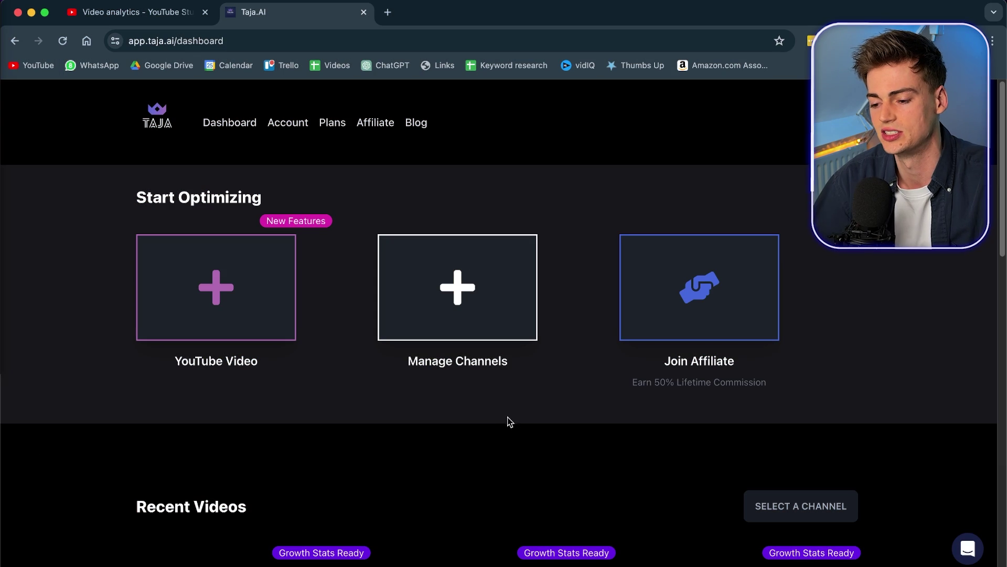
scroll(506, 420, down, 1)
scroll(607, 367, up, 1)
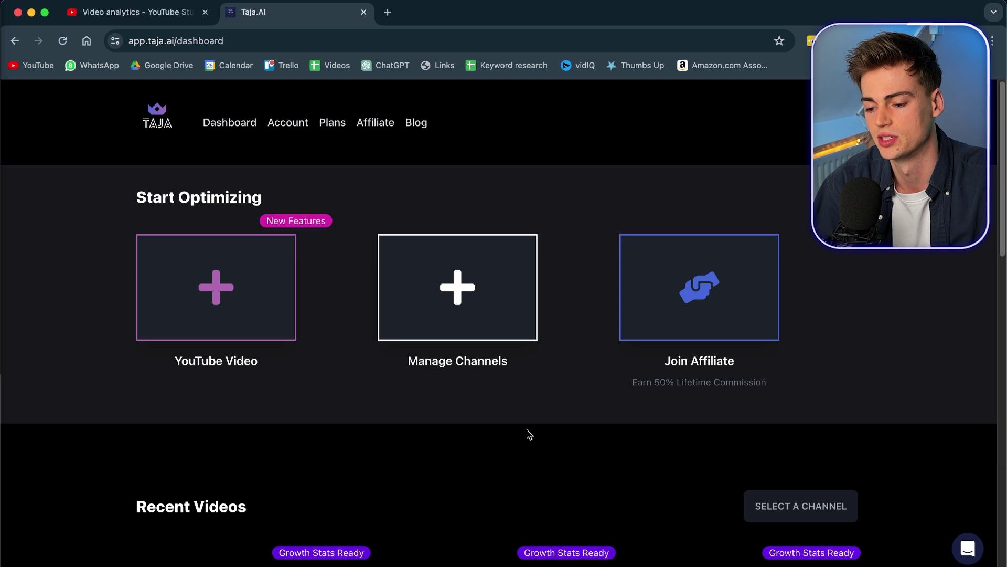
scroll(527, 435, down, 3)
scroll(472, 394, down, 3)
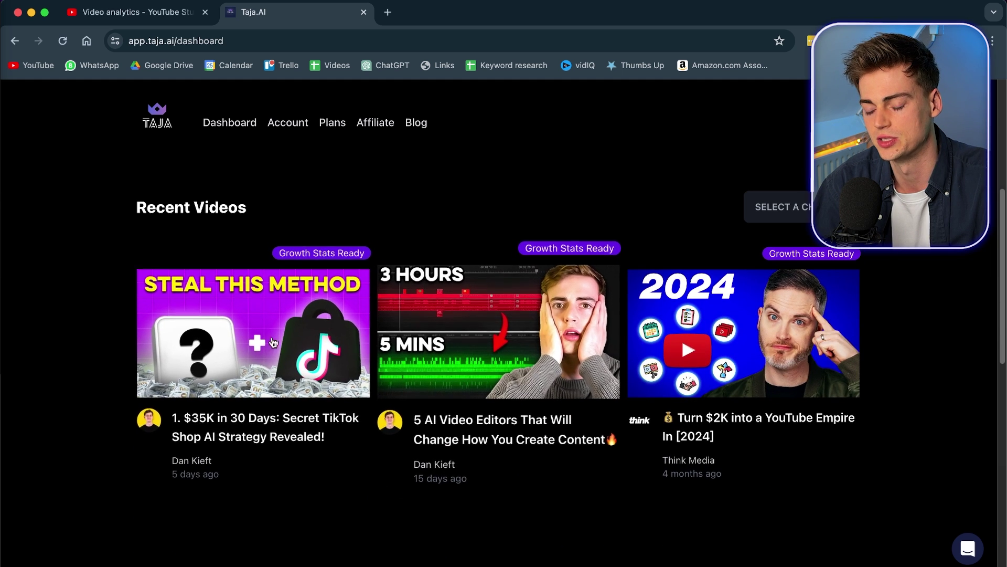
scroll(272, 343, up, 3)
scroll(425, 409, up, 2)
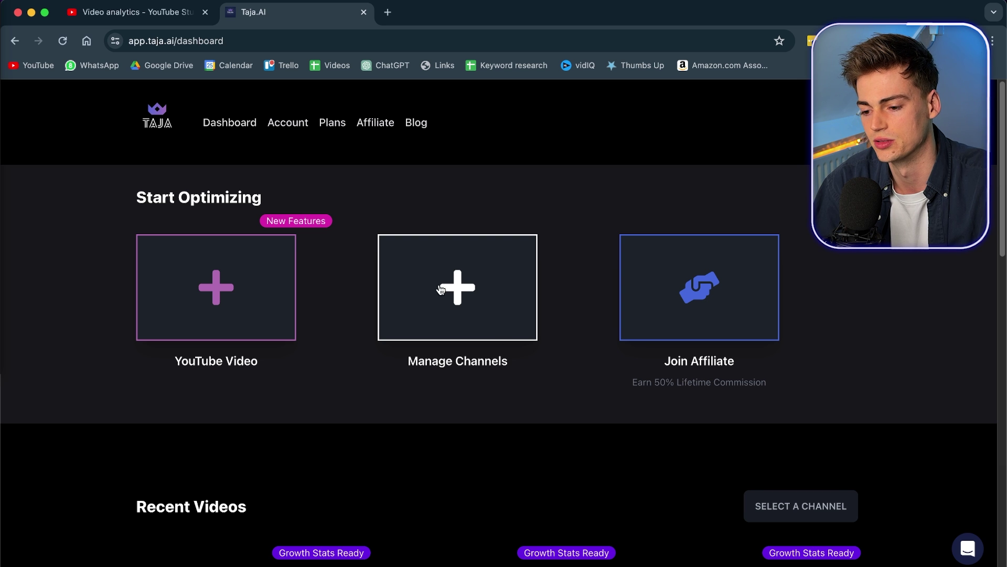
From Manage Channels, open the first channel's overview and its Backlog Boost list of old videos.
click(459, 295)
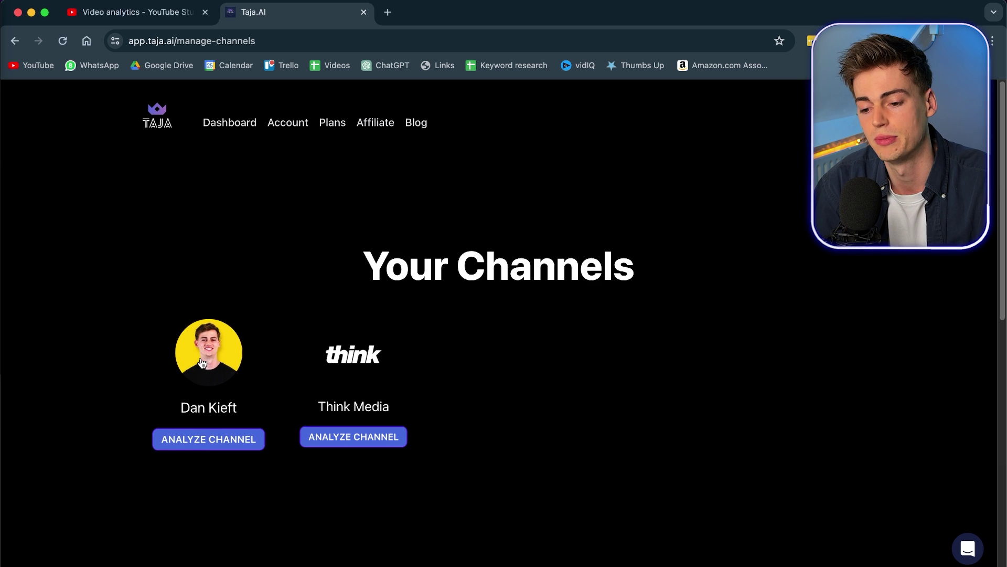
click(211, 375)
scroll(415, 301, down, 1)
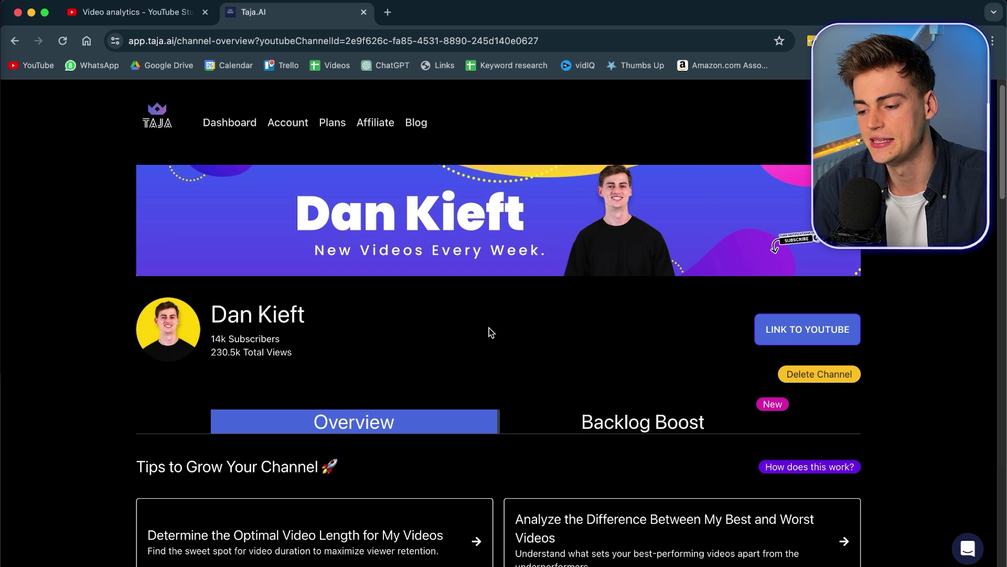
click(621, 426)
scroll(672, 382, down, 5)
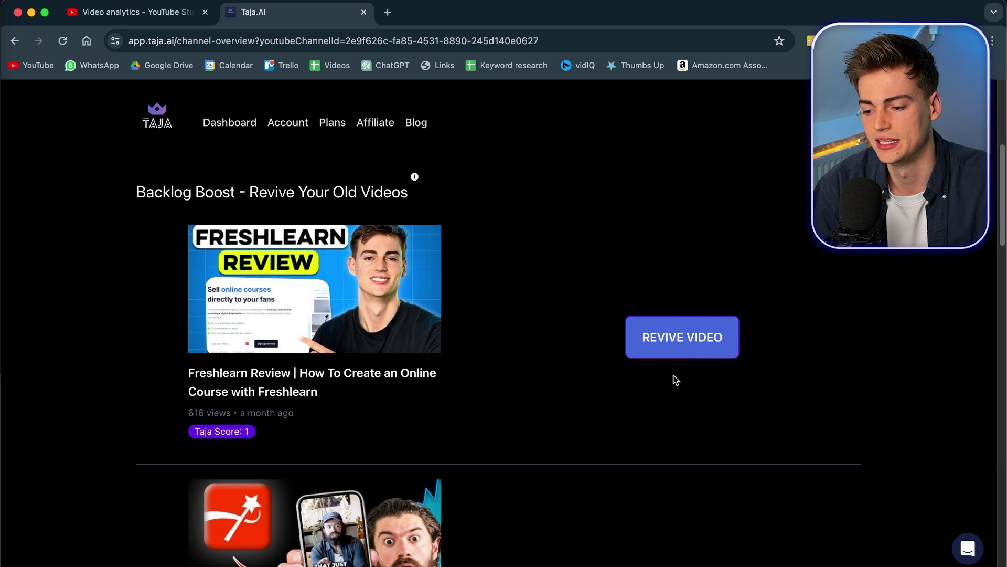
scroll(681, 331, up, 1)
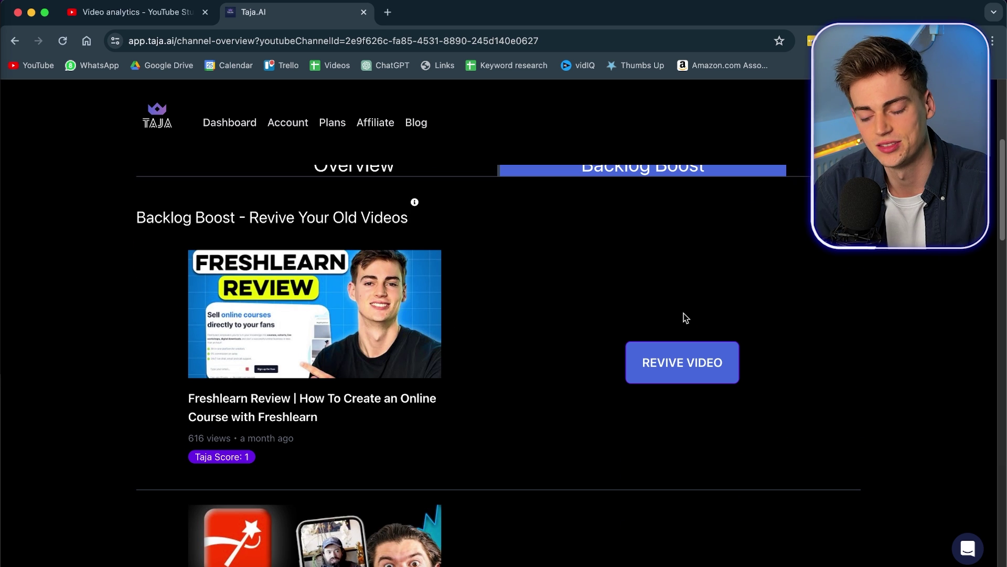
scroll(684, 317, down, 6)
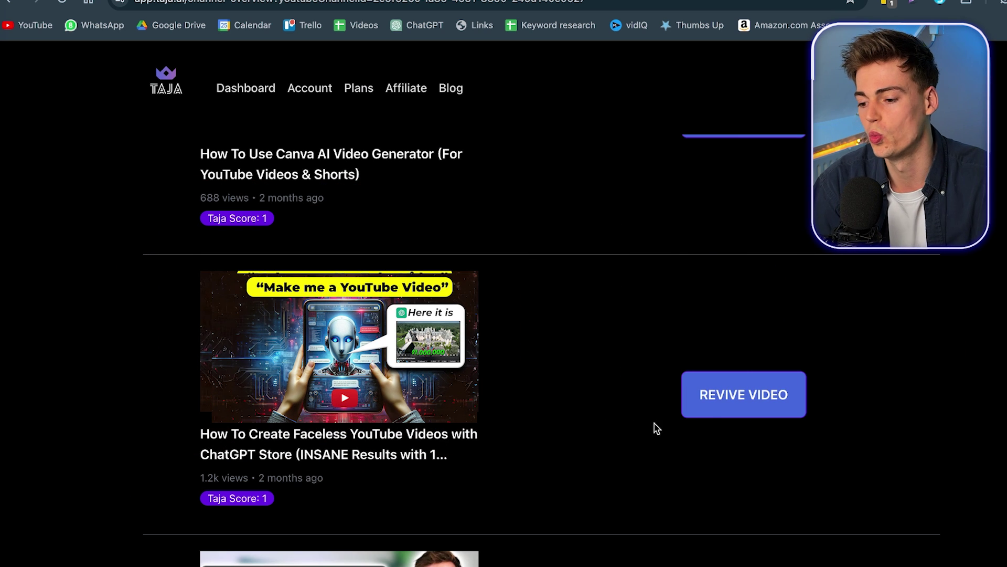
Revive the ChatGPT Store video with context 'Faceless YouTube Videos with AI' and run optimization.
click(706, 414)
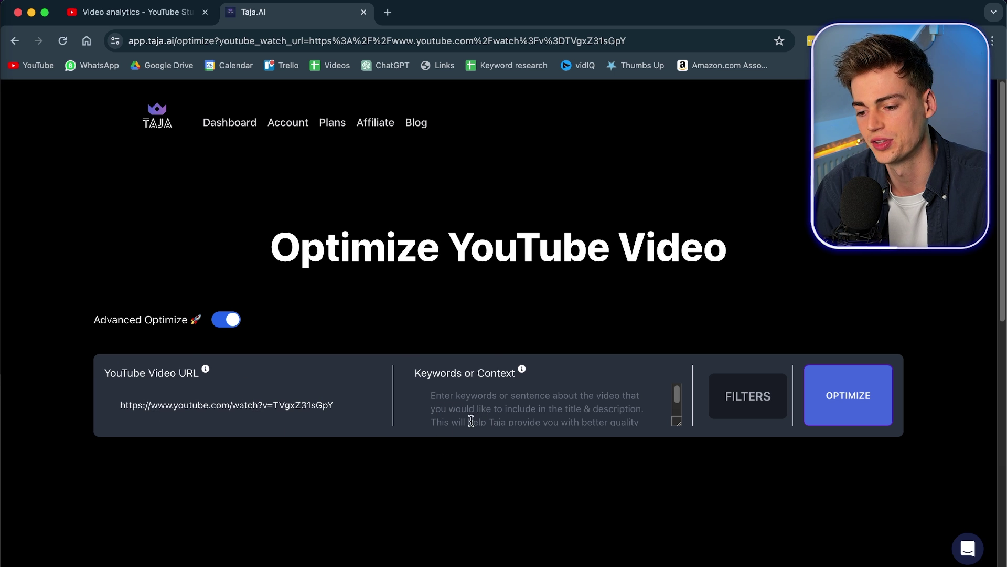
click(490, 414)
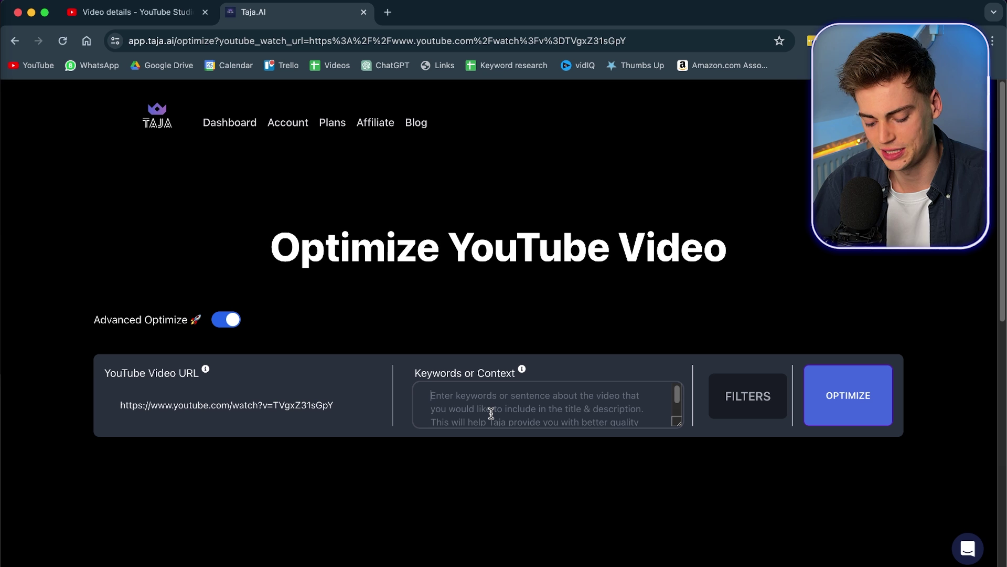
text(Faceless YouTube Videos with AI)
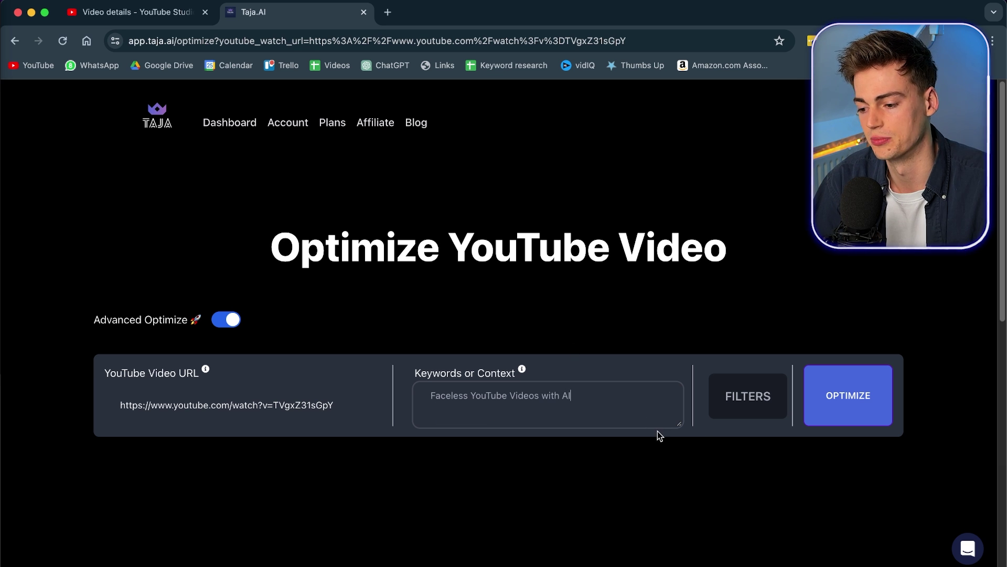
click(856, 399)
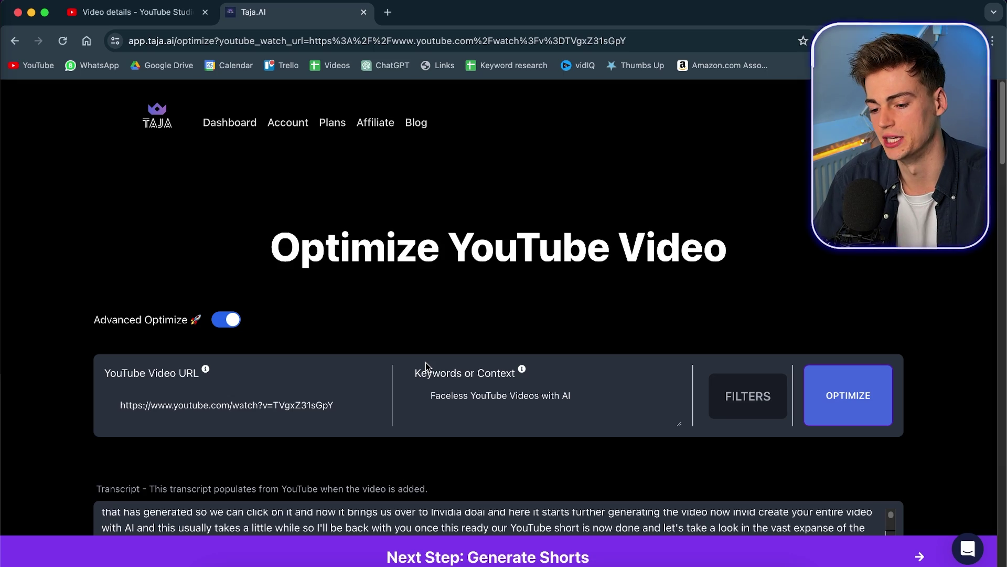
scroll(502, 312, down, 1)
scroll(503, 312, down, 3)
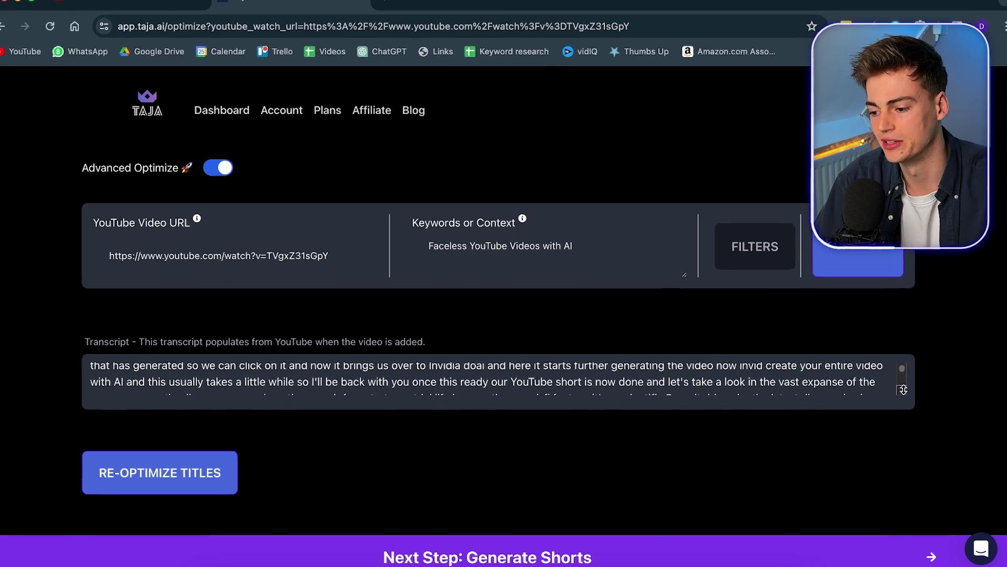
Enlarge the transcript box to read more of the loaded transcript.
drag(892, 395, 900, 508)
scroll(900, 508, down, 2)
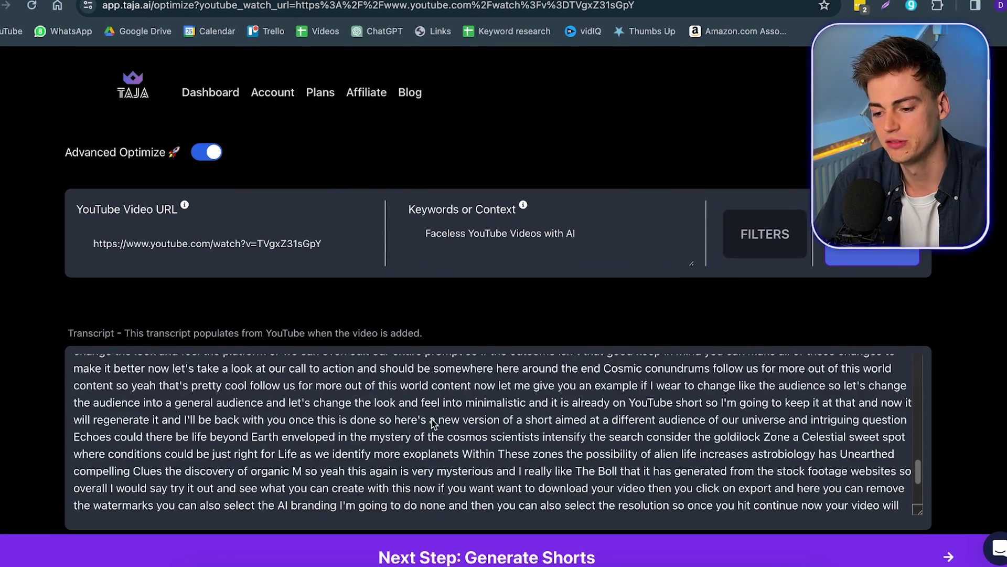
scroll(360, 437, up, 10)
scroll(360, 436, up, 10)
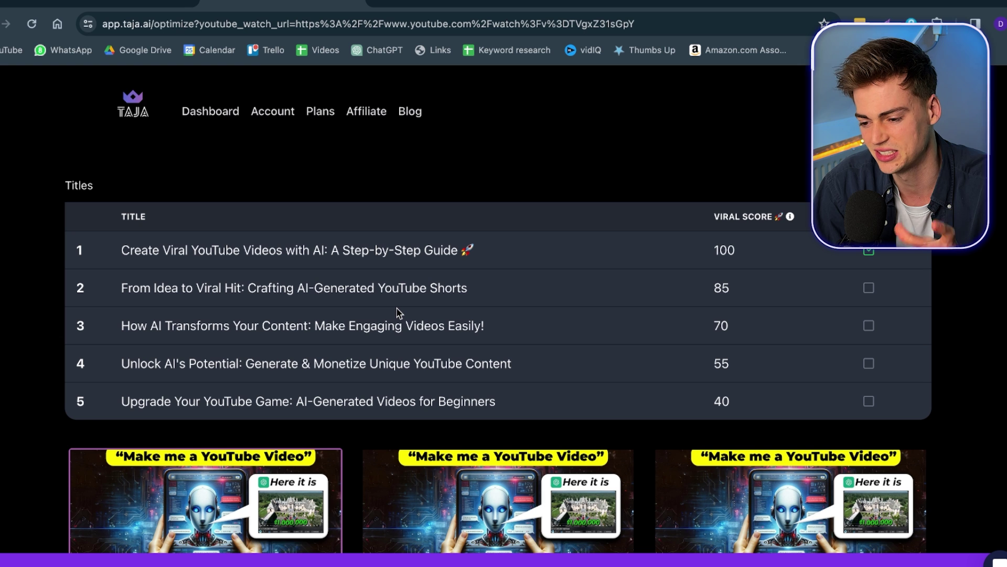
scroll(396, 307, down, 1)
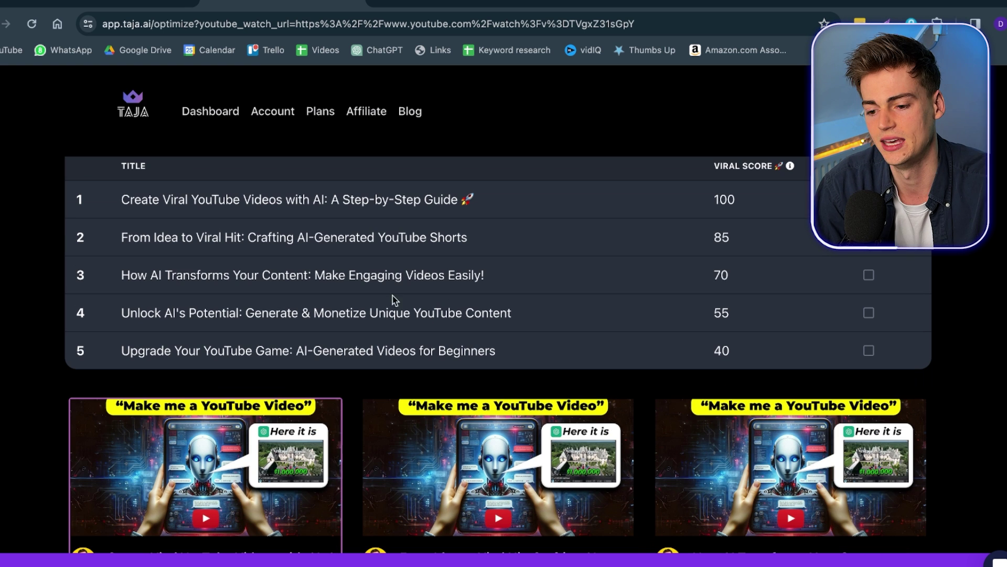
mouse_move(159, 278)
mouse_down()
mouse_move(285, 269)
mouse_move(164, 275)
mouse_up()
click(274, 287)
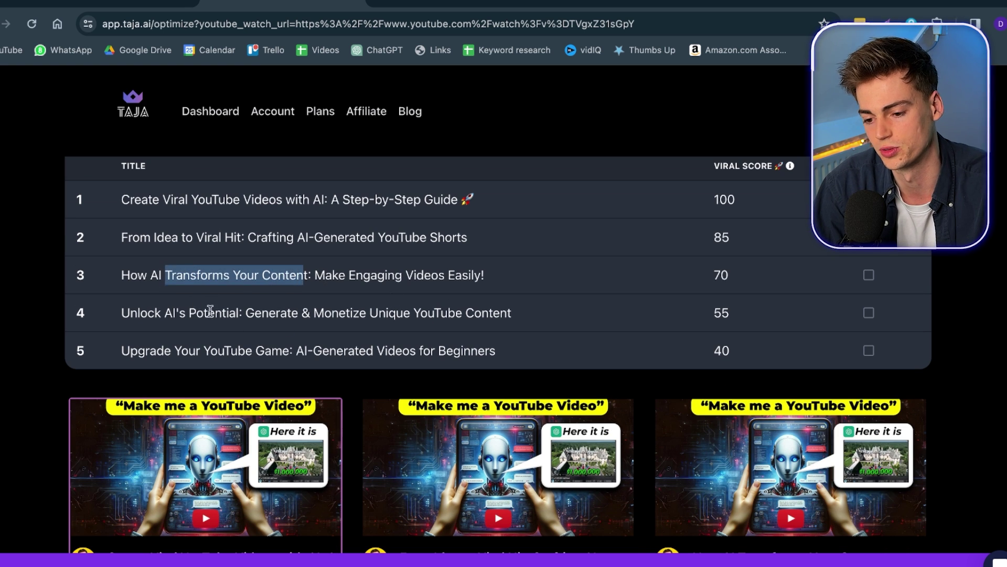
scroll(406, 287, up, 2)
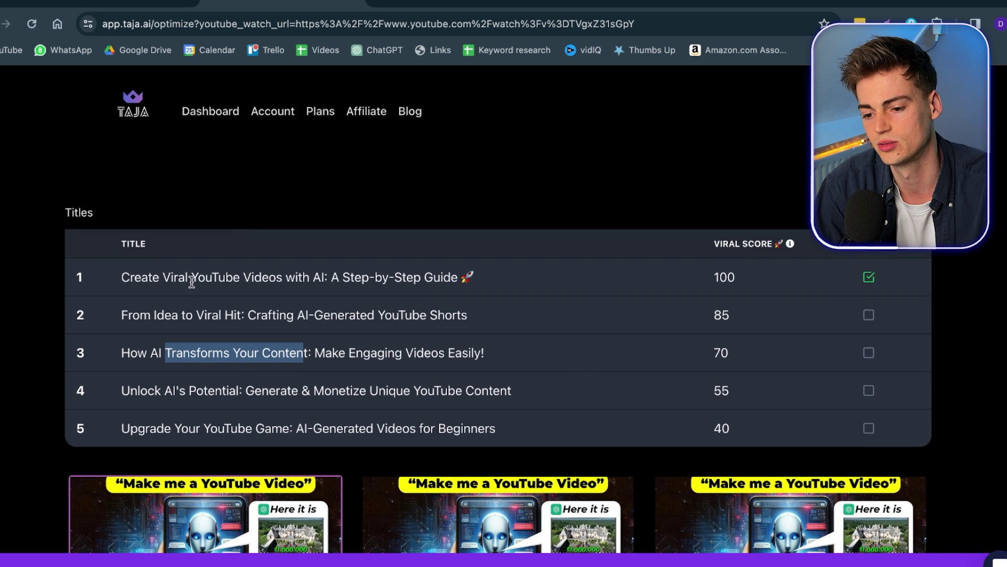
scroll(562, 283, down, 5)
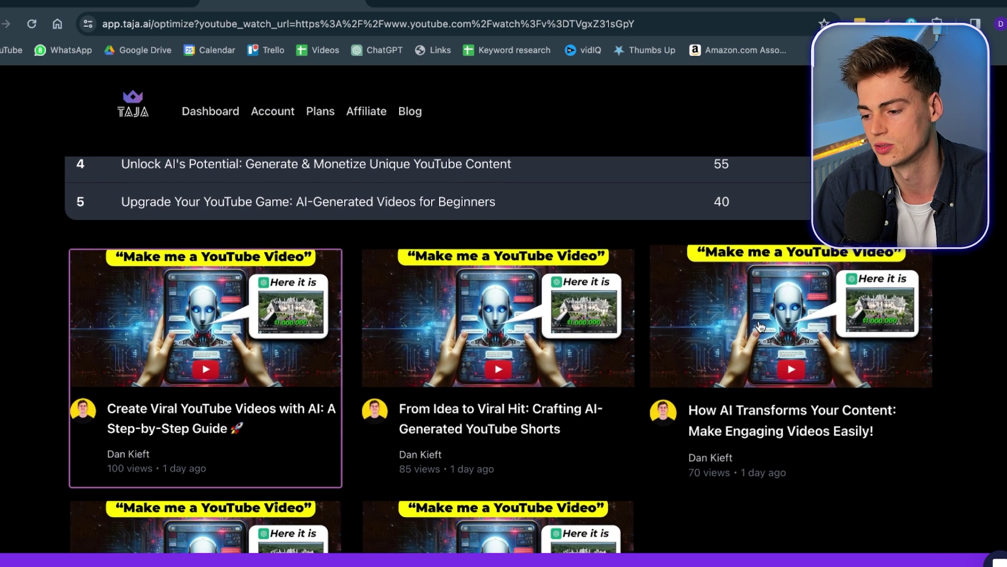
scroll(374, 382, down, 1)
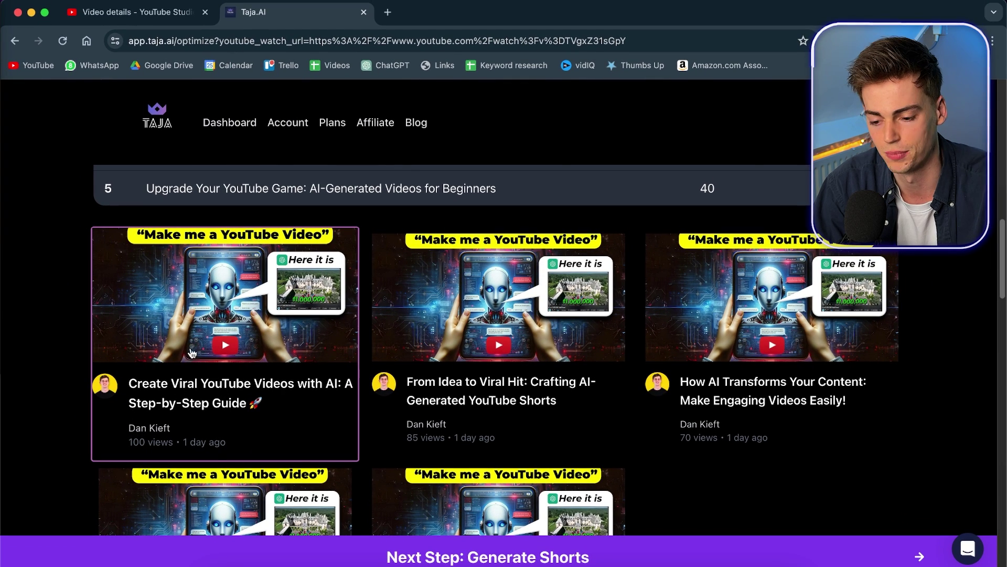
scroll(192, 352, down, 2)
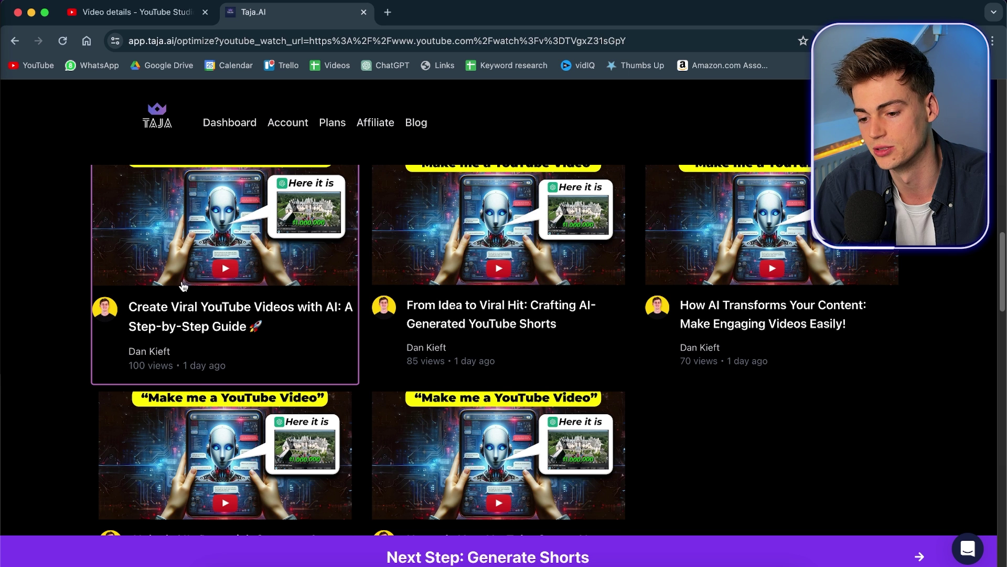
scroll(182, 285, up, 1)
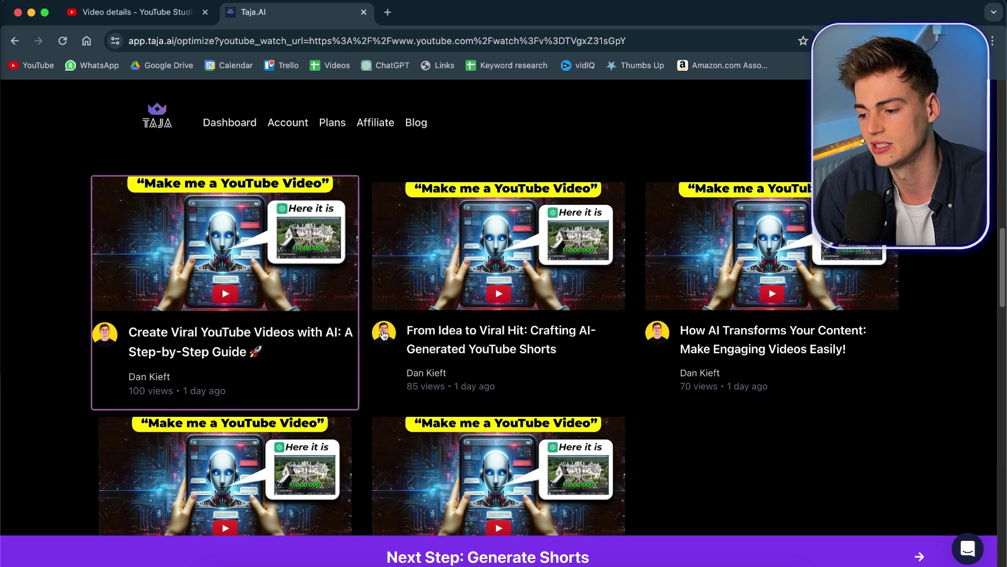
scroll(658, 321, down, 5)
scroll(658, 322, up, 2)
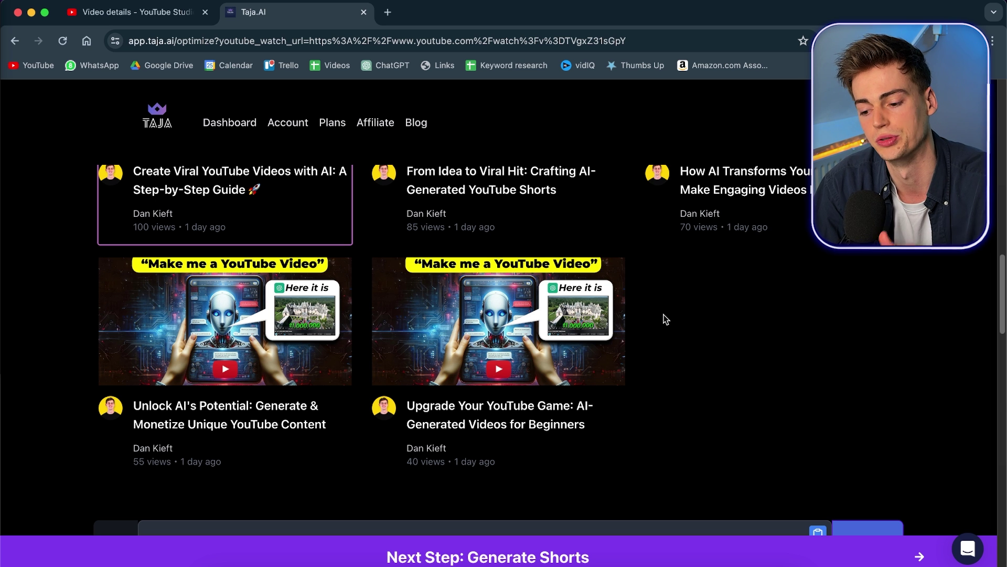
scroll(282, 292, down, 5)
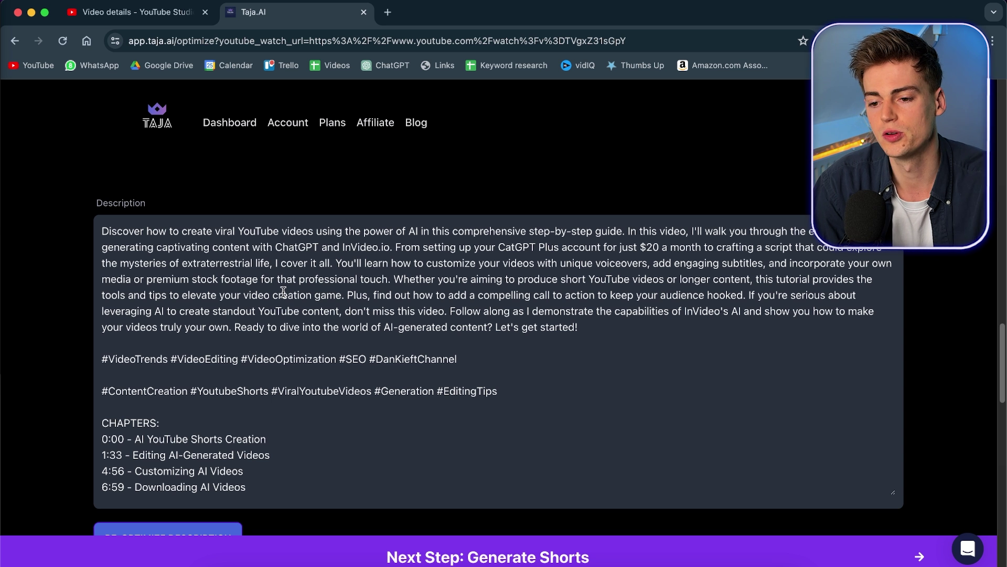
click(133, 12)
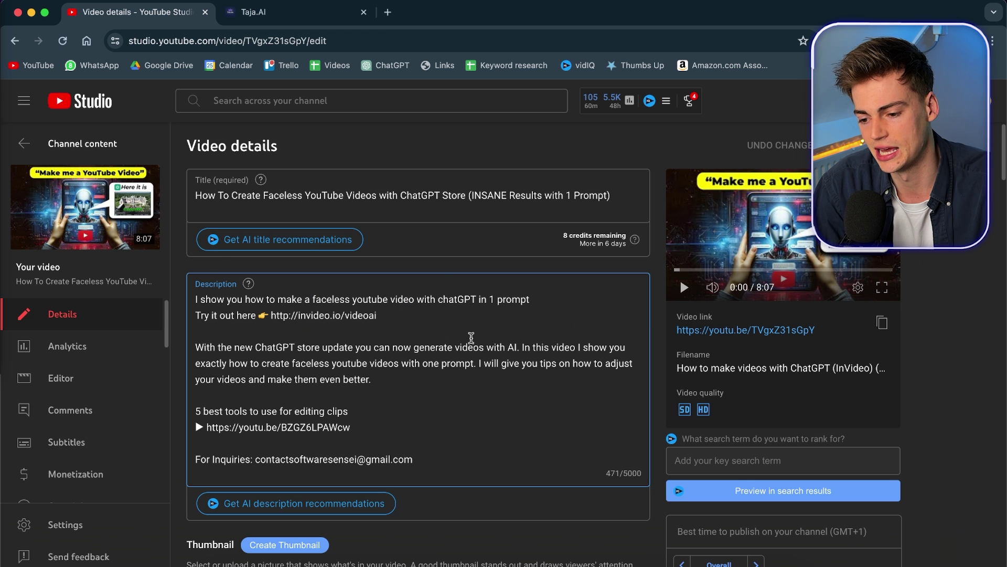
drag(447, 323, 179, 301)
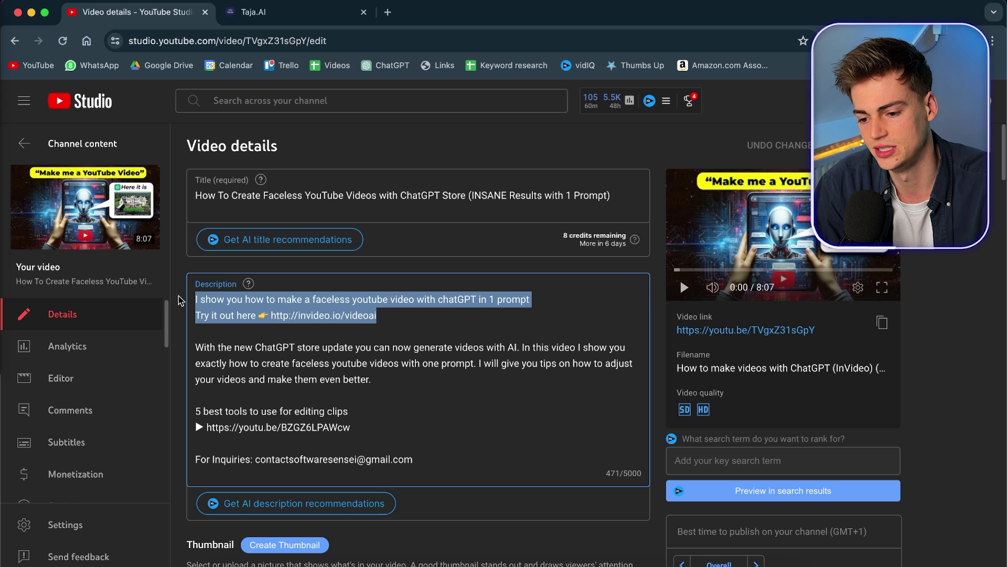
click(312, 394)
drag(453, 389, 206, 352)
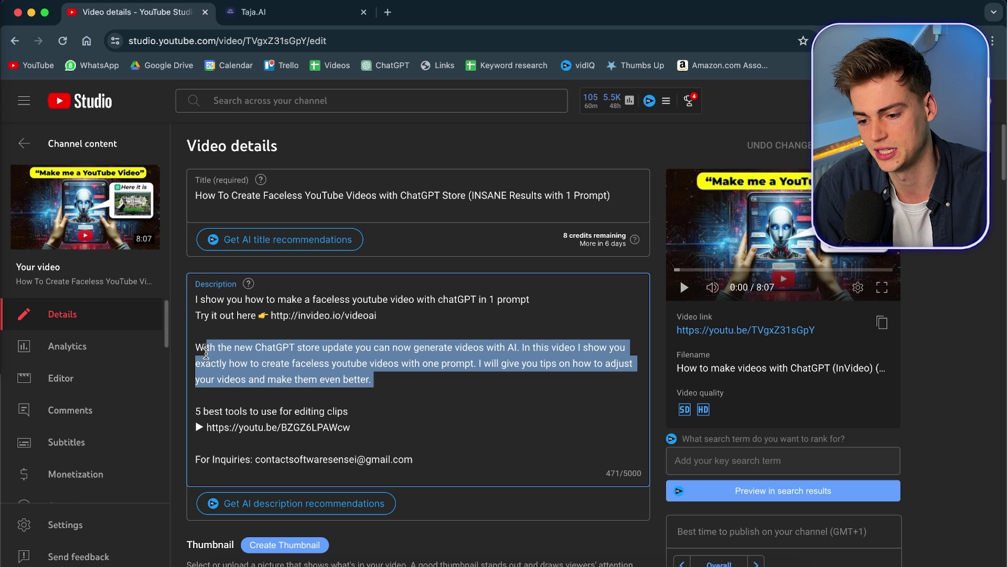
click(427, 465)
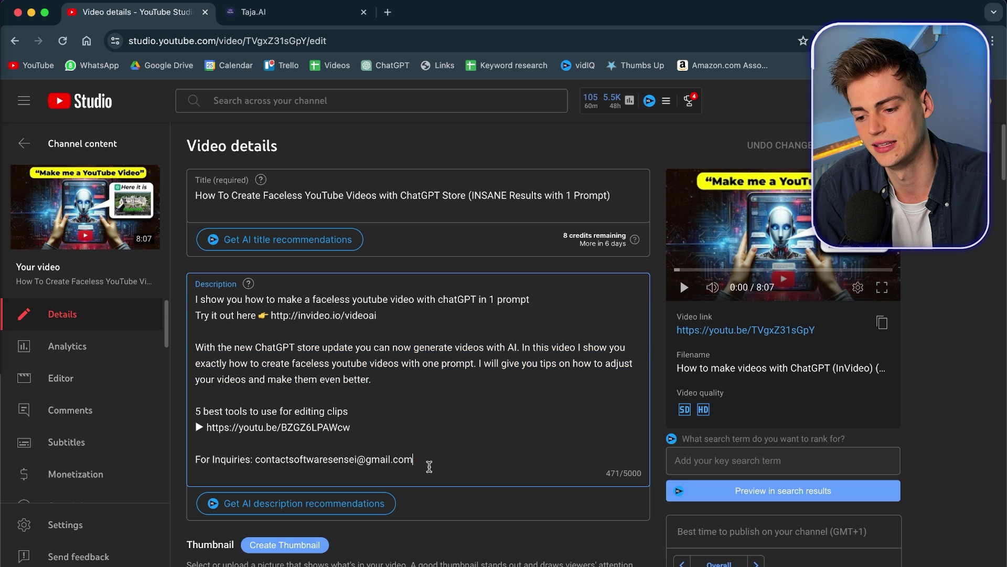
key(super+a)
shift+click(201, 409)
click(204, 413)
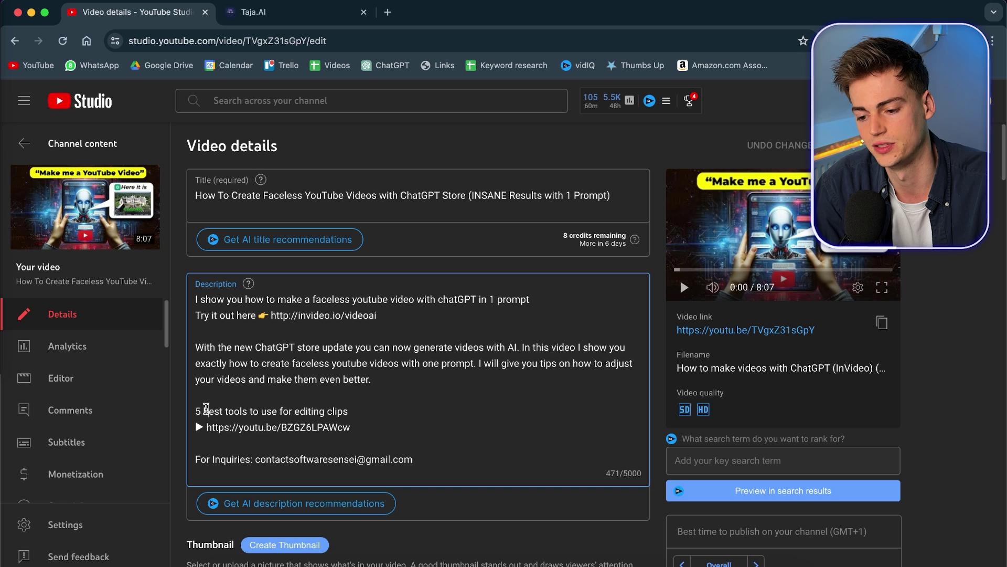
drag(203, 411, 405, 436)
double_click(406, 458)
click(277, 331)
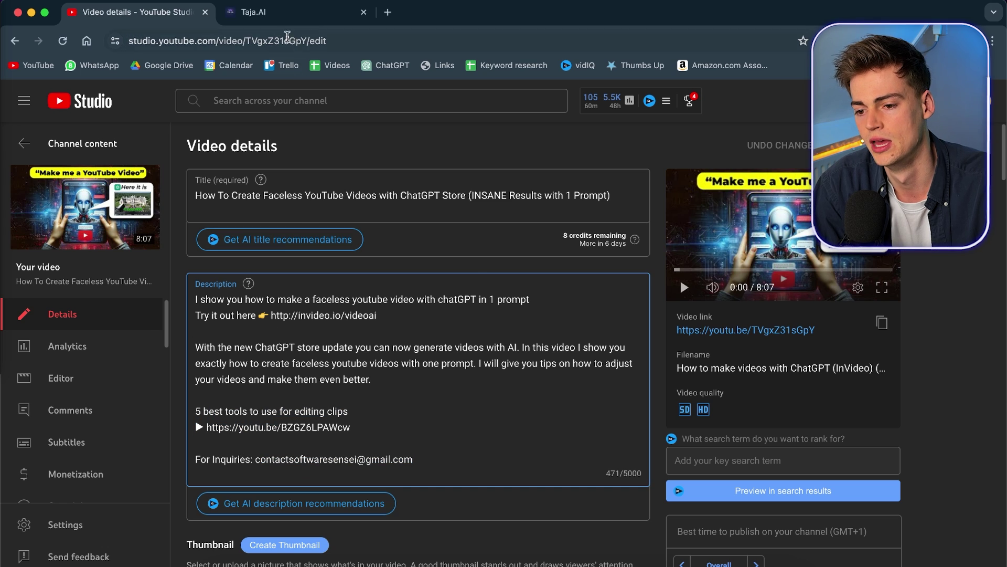
click(253, 12)
scroll(273, 360, down, 1)
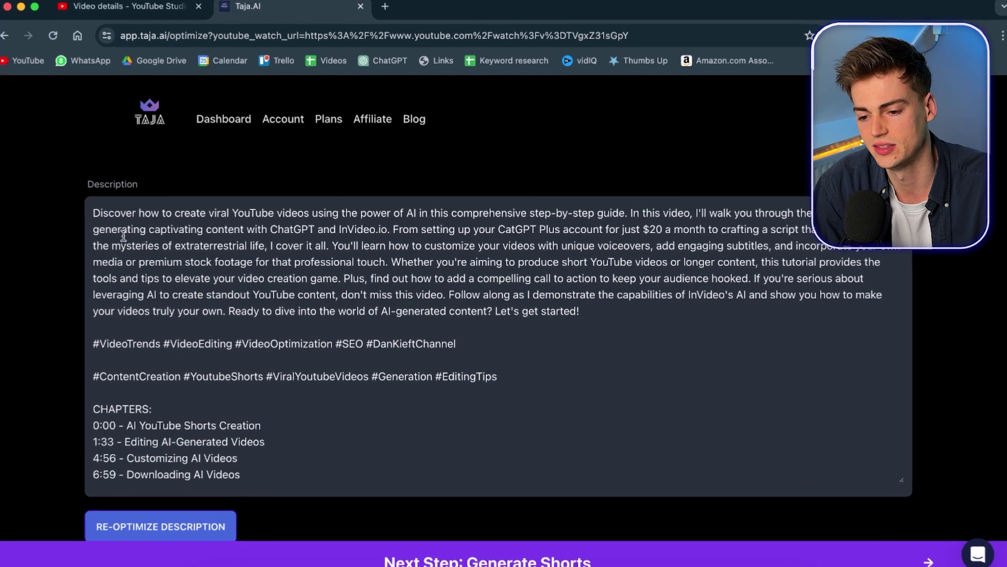
Review and select Taja's whole optimized description paragraph for copying.
mouse_move(103, 214)
mouse_down()
mouse_move(324, 247)
mouse_move(427, 304)
mouse_up()
click(427, 305)
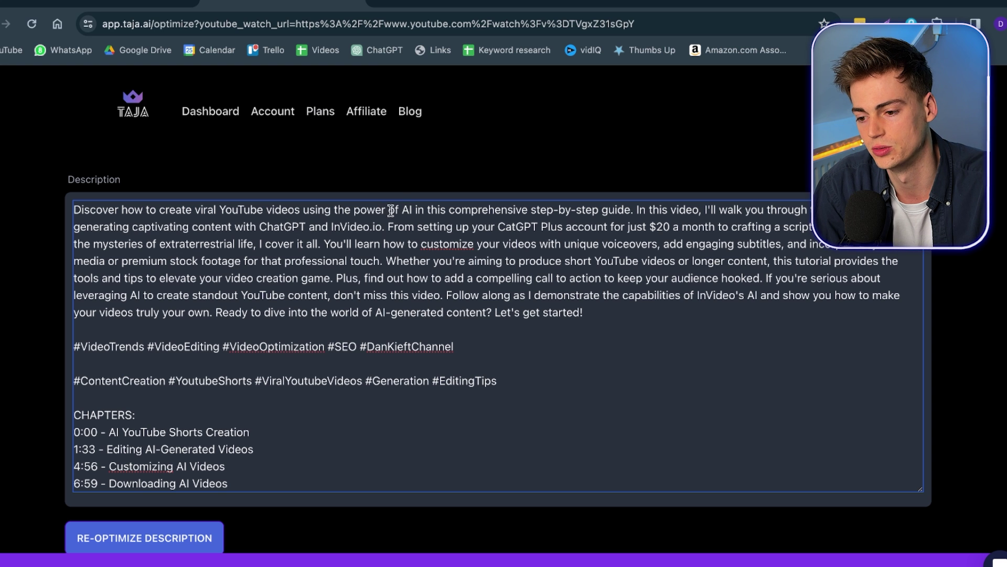
drag(402, 211, 484, 210)
drag(554, 211, 628, 211)
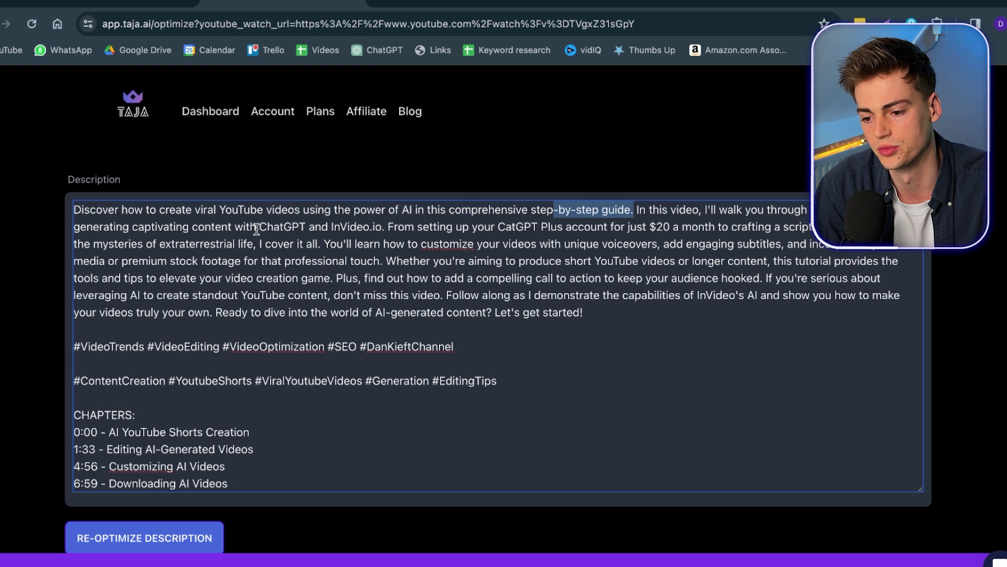
drag(256, 229, 316, 229)
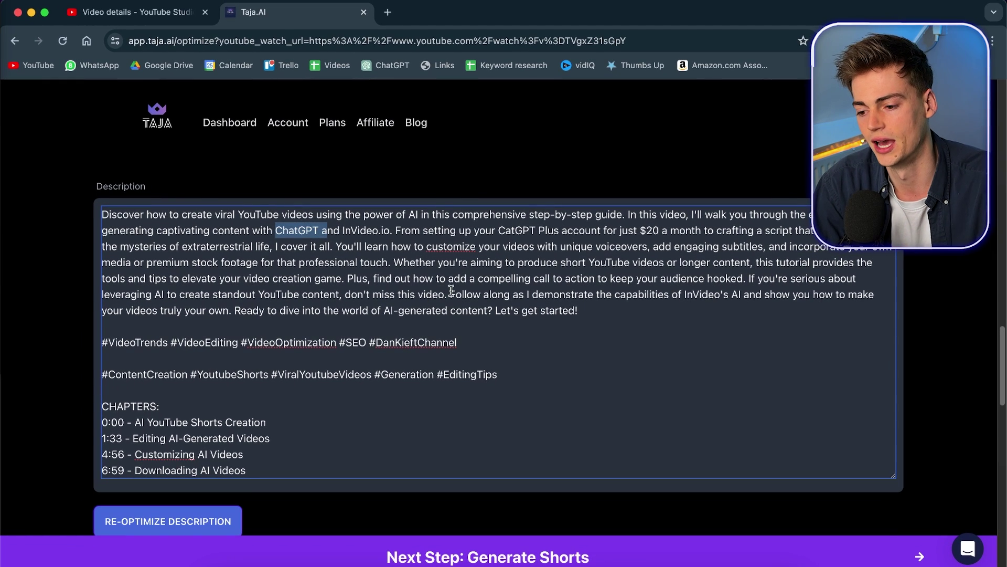
click(601, 303)
drag(603, 311, 73, 209)
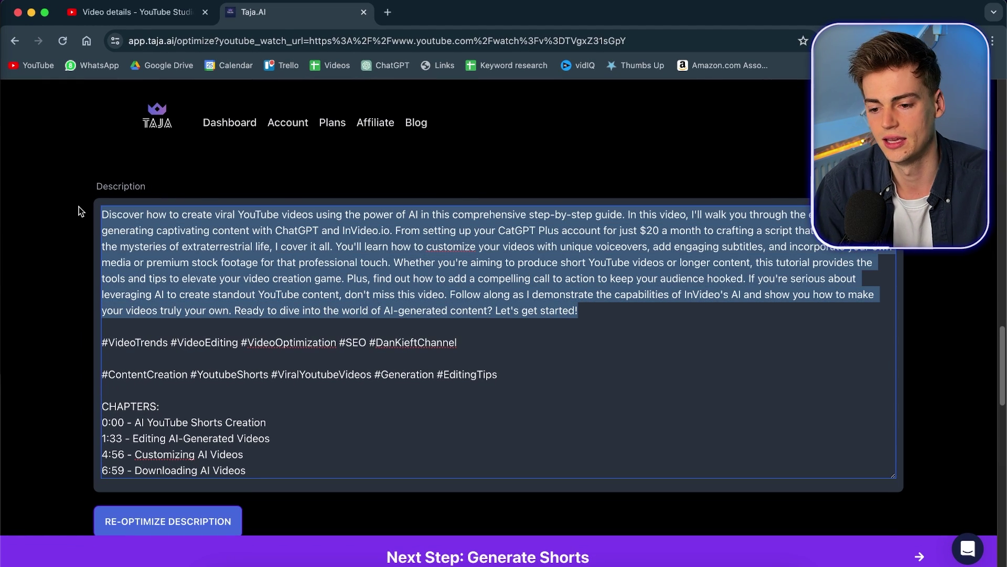
Paste the paragraph over the old one in YouTube Studio, then paste the two hashtag lines.
click(64, 19)
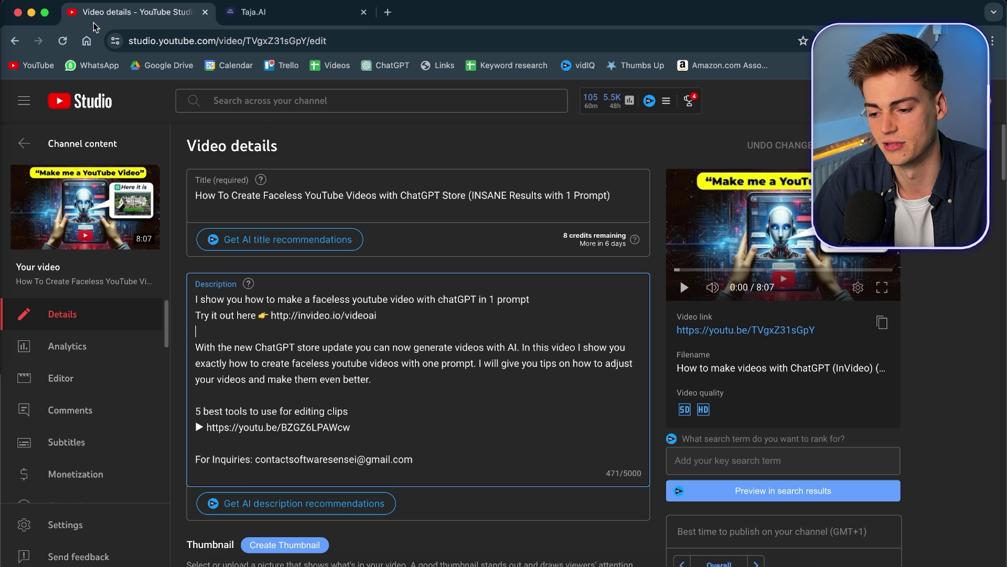
drag(378, 378, 197, 347)
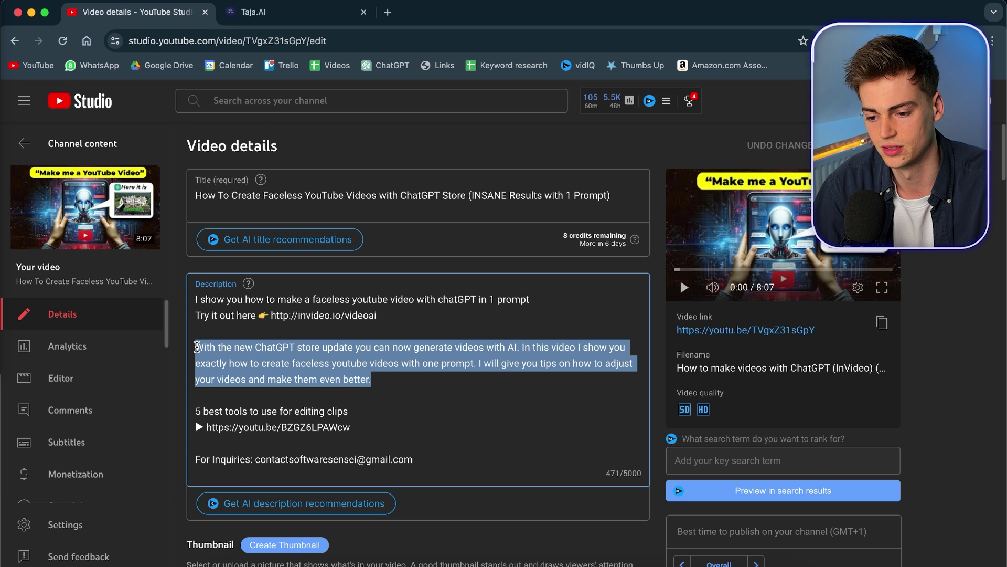
text(Discover how to create viral YouTube videos using the power of AI in this comprehensive step-by-step guide. In this video, I'll walk you through the entire process of generating captivating content with ChatGPT and InVideo.io. From setting up your CatGPT Plus account for just $20 a month to crafting a script that could explore the mysteries of extraterrestrial life, I cover it all. You'll learn how to customize your videos with unique voiceovers, add engaging subtitles, and incorporate your own media or premium stock footage for that professional touch. Whether you're aiming to produce short YouTube videos or longer content, this tutorial provides the tools and tips to elevate your video creation game. Plus, find out how to add a compelling call to action to keep your audience hooked. If you're serious about leveraging AI to create standout YouTube content, don't miss this video. Follow along as I demonstrate the capabilities of InVideo's AI and show you how to make your videos truly your own. Ready to dive into the world of AI-generated content? Let's get started!)
key(ctrl+Tab)
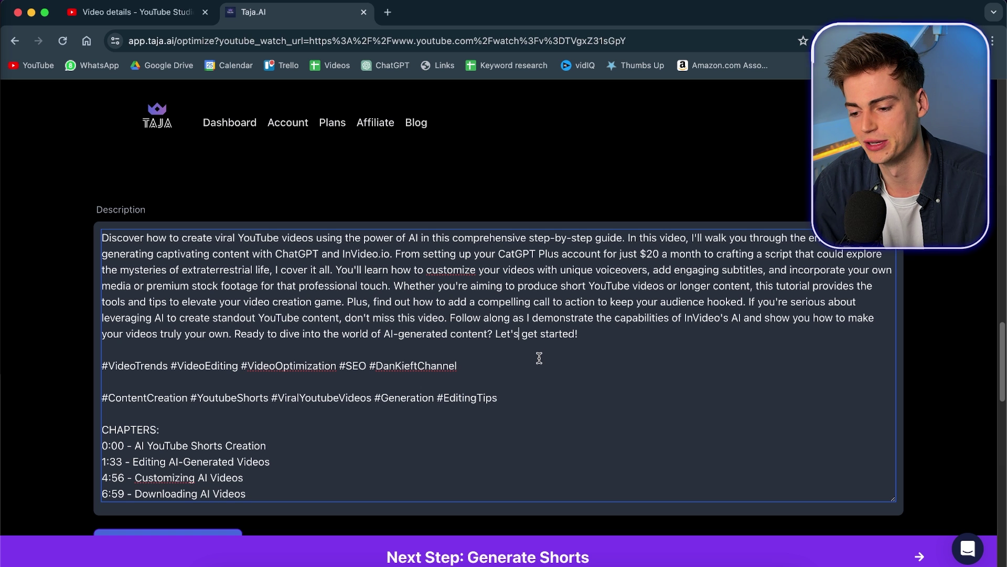
mouse_move(499, 398)
mouse_down()
mouse_move(446, 388)
mouse_move(64, 376)
mouse_up()
key(super+c)
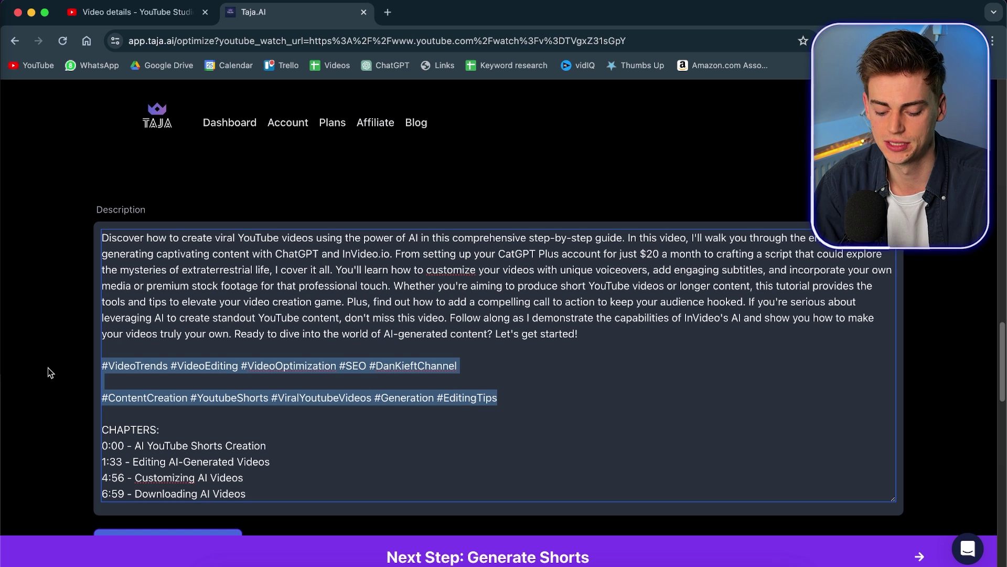
click(130, 12)
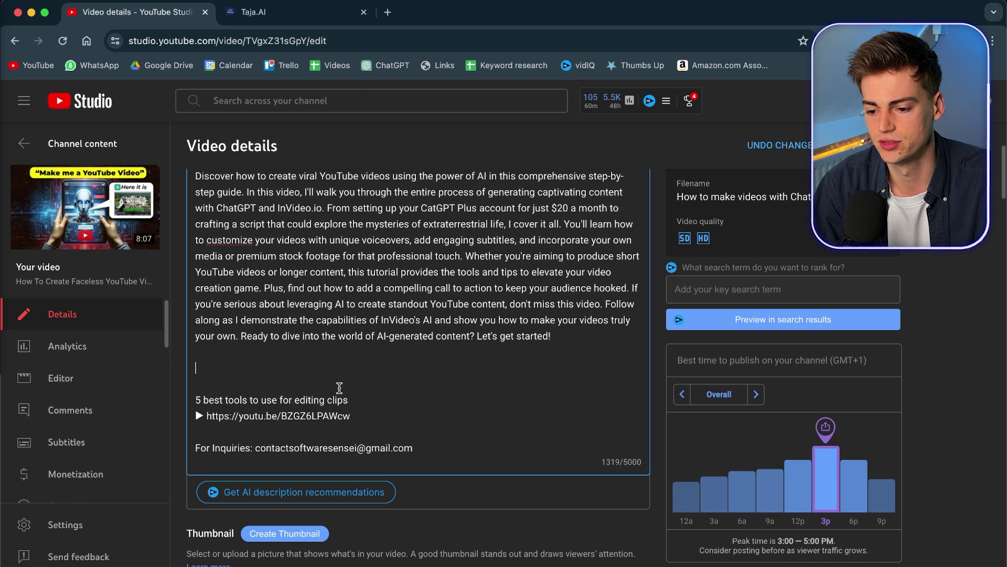
key(super+v)
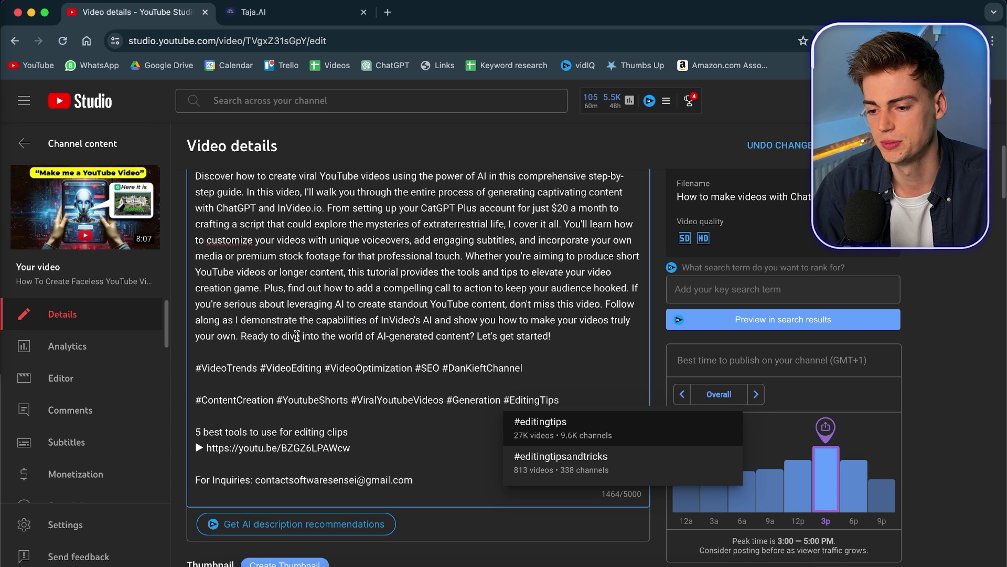
Copy Taja's CHAPTERS block and paste it into the YouTube Studio description above the tools link.
click(252, 12)
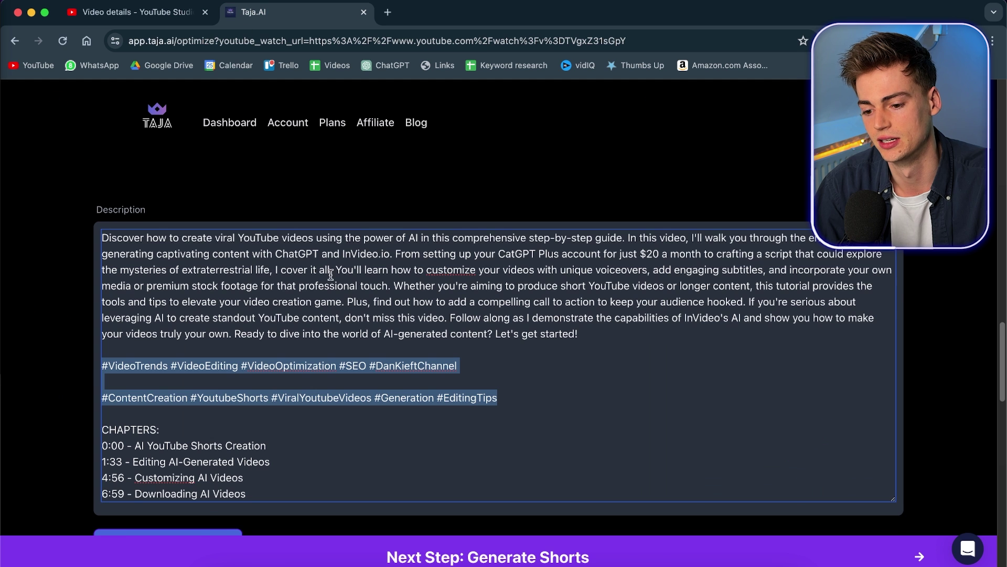
scroll(344, 297, down, 3)
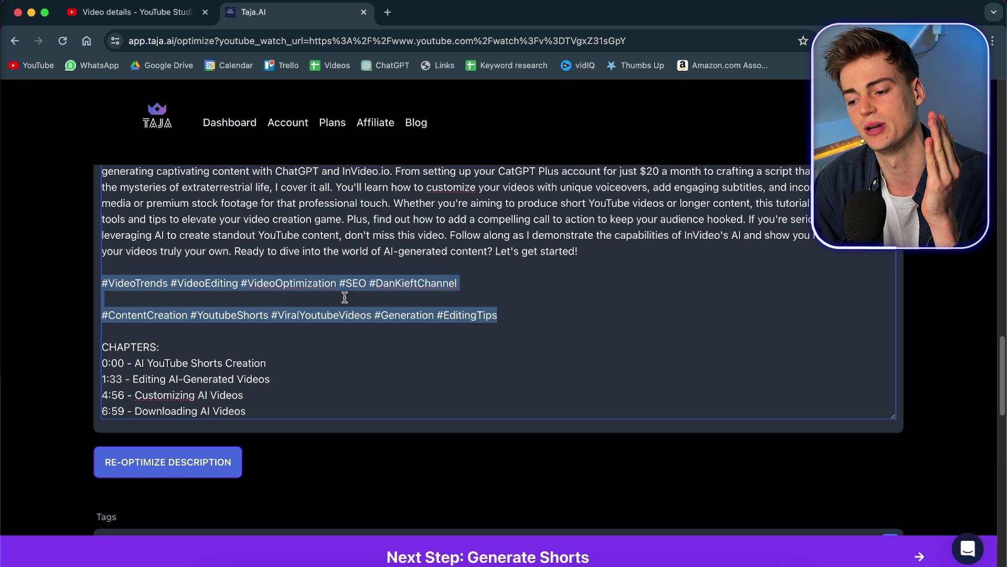
click(134, 12)
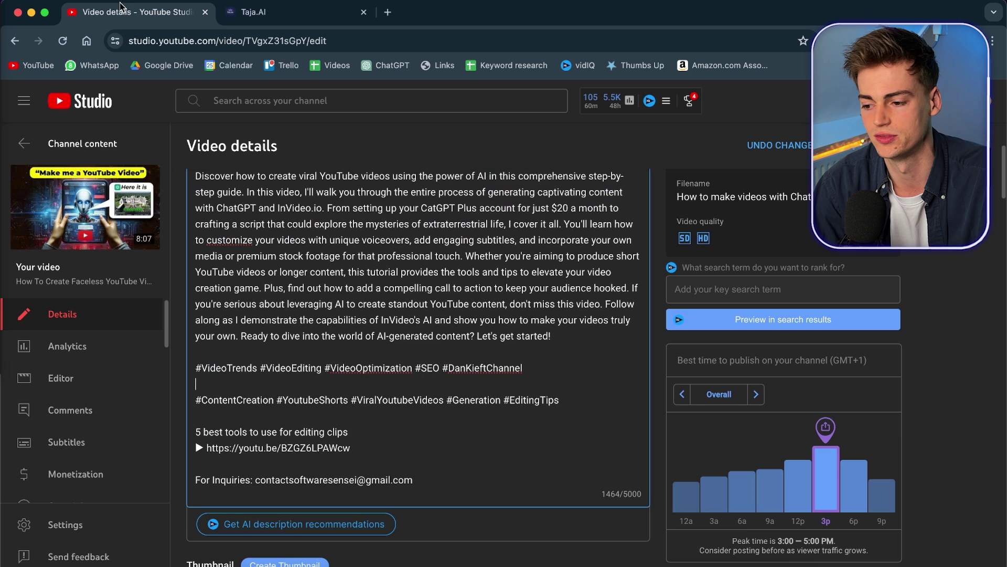
click(276, 14)
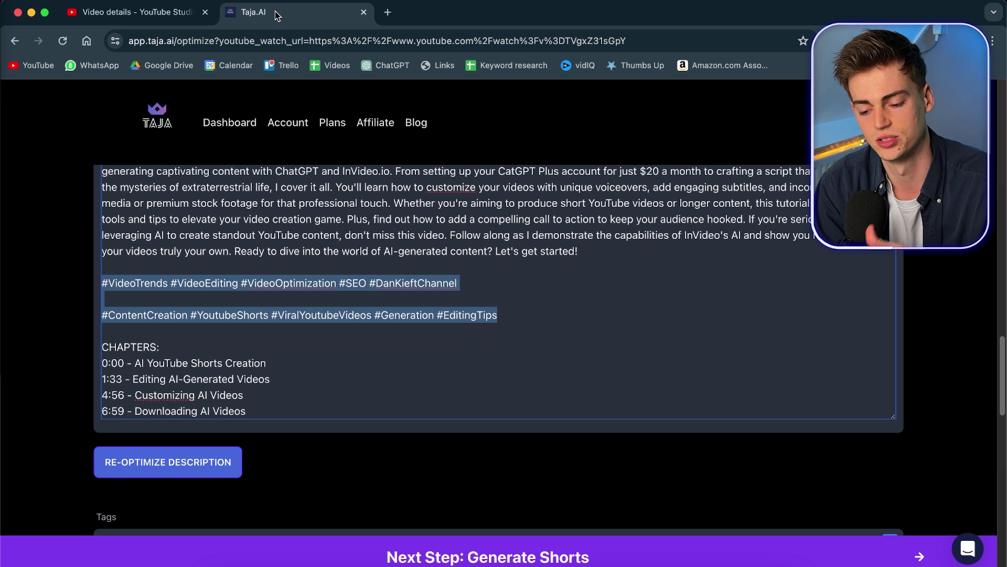
drag(248, 411, 66, 349)
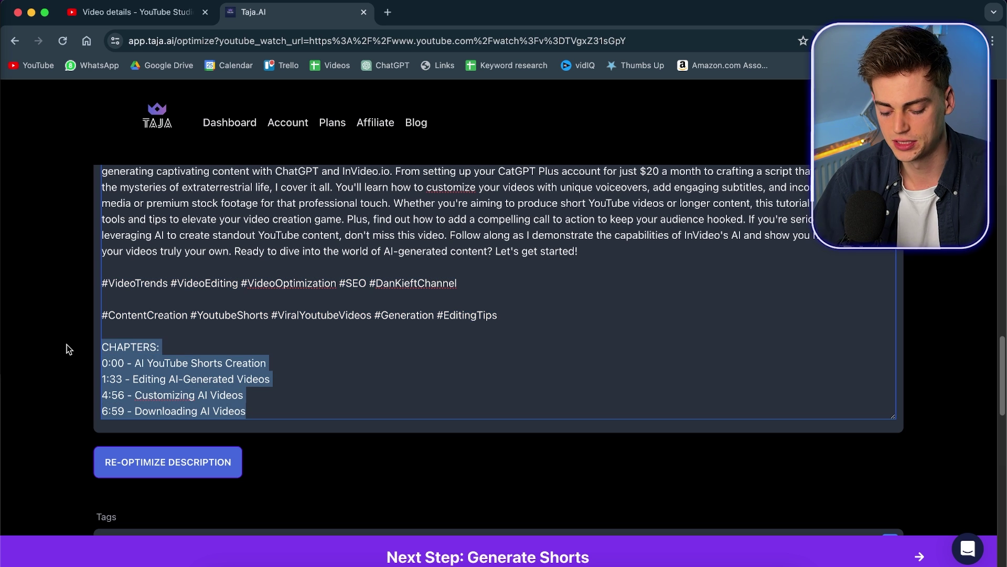
scroll(271, 382, up, 3)
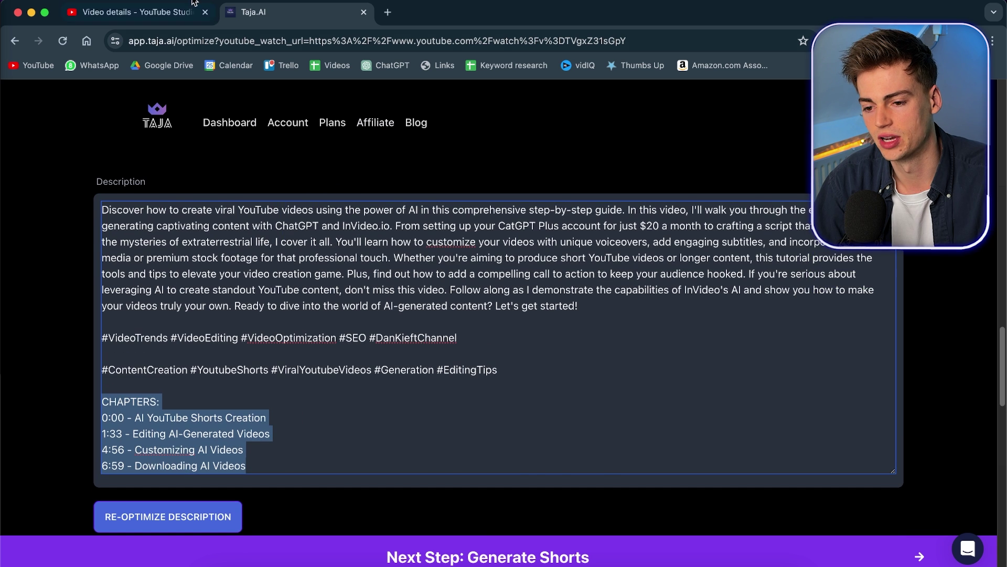
click(192, 10)
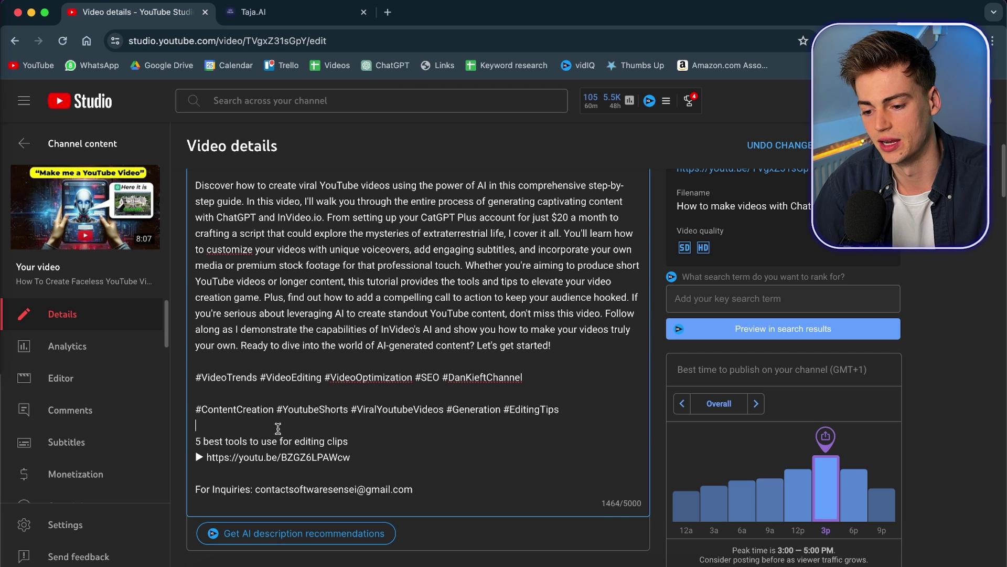
key(ctrl+v)
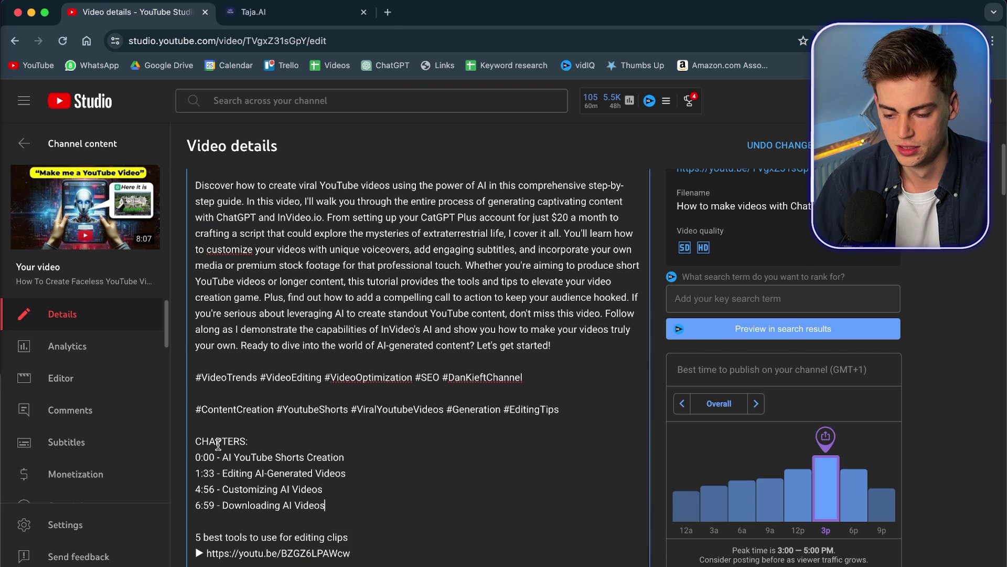
scroll(218, 445, up, 5)
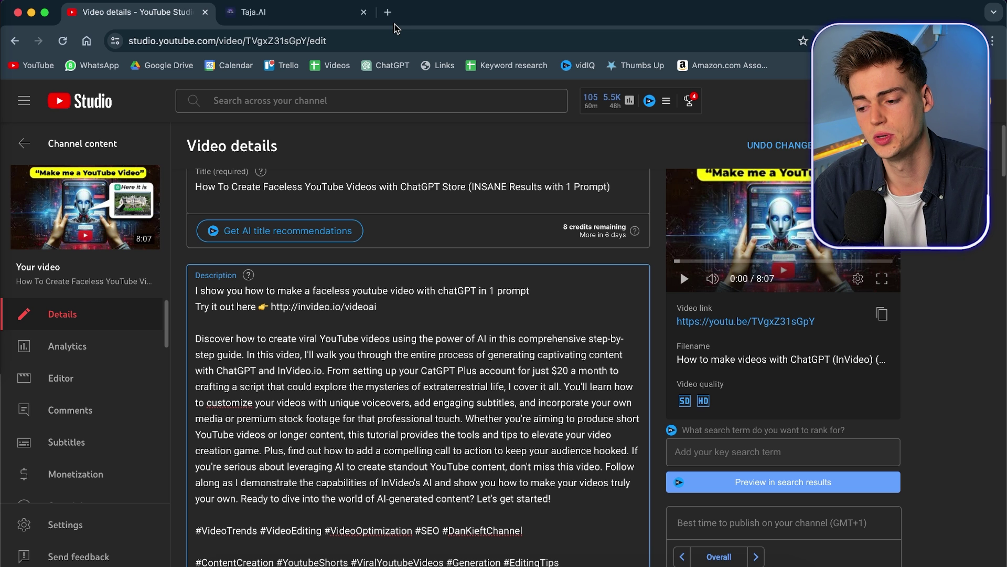
Copy Taja's generated tags and paste them into YouTube Studio in place of the cleared old tags.
click(260, 14)
scroll(448, 311, down, 10)
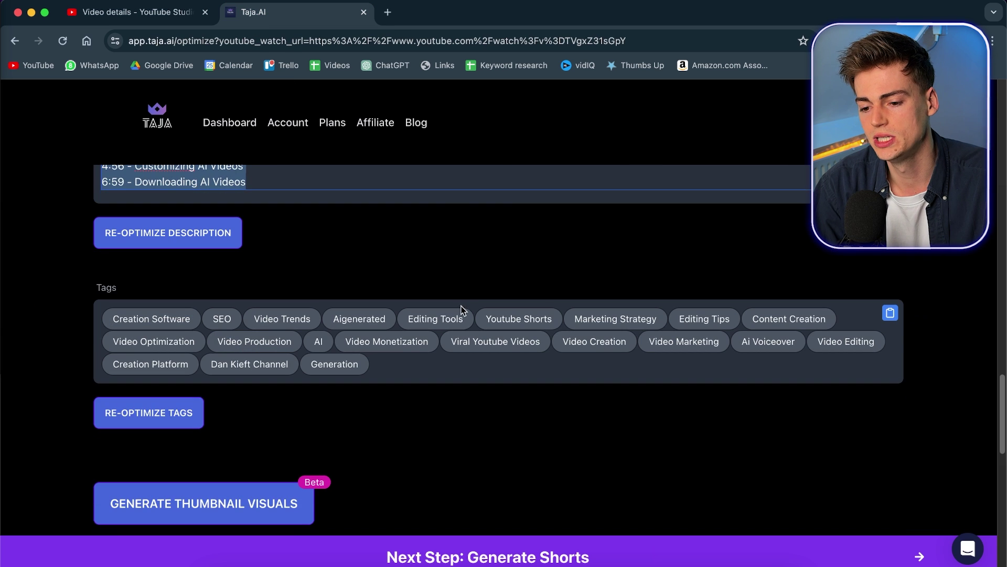
click(462, 309)
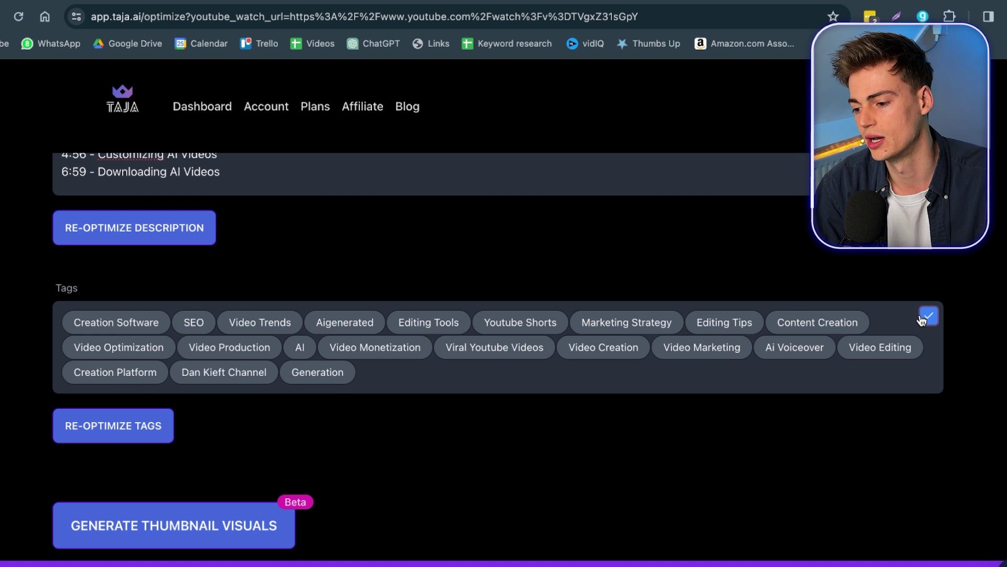
key(ctrl+shift+Tab)
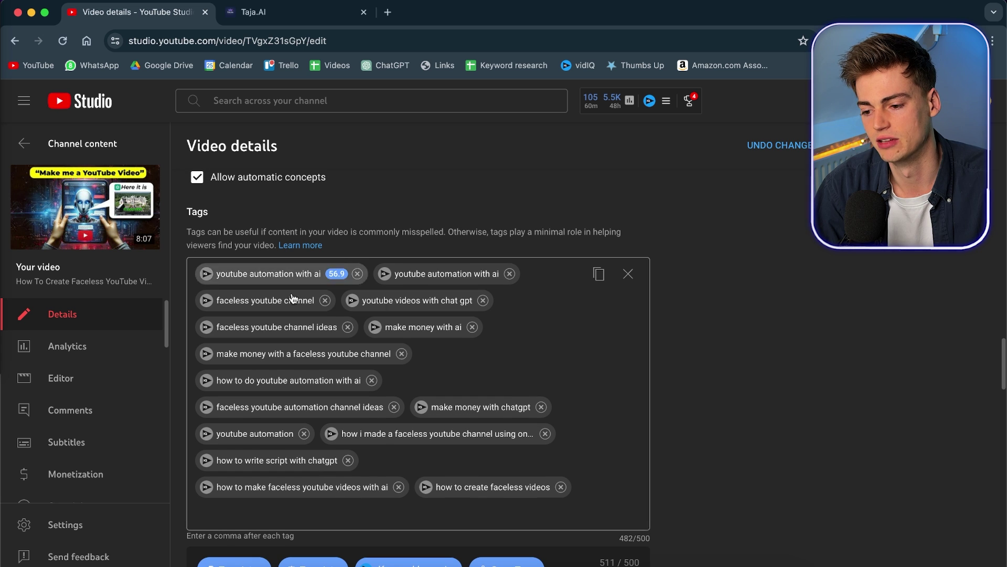
click(627, 274)
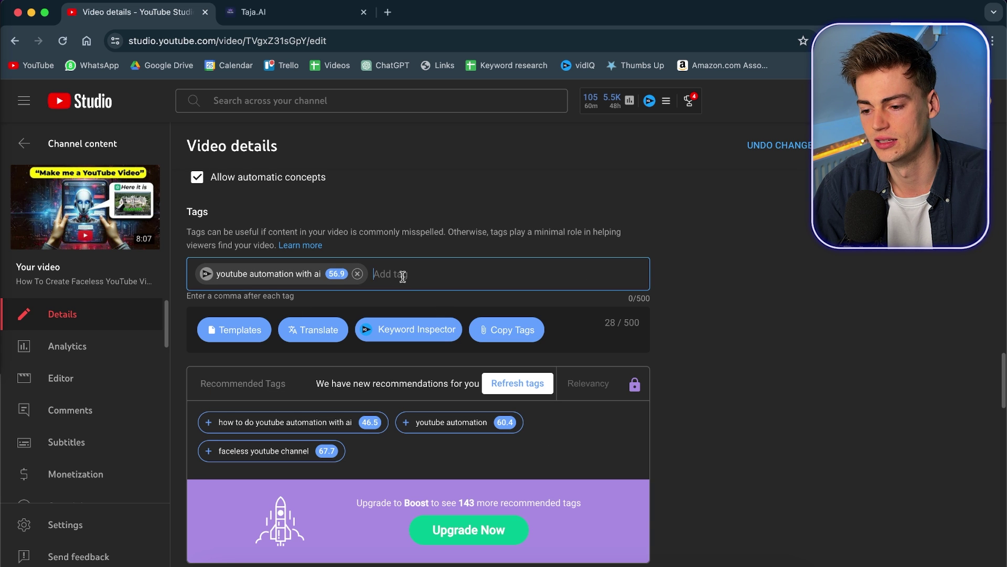
key(ctrl+v)
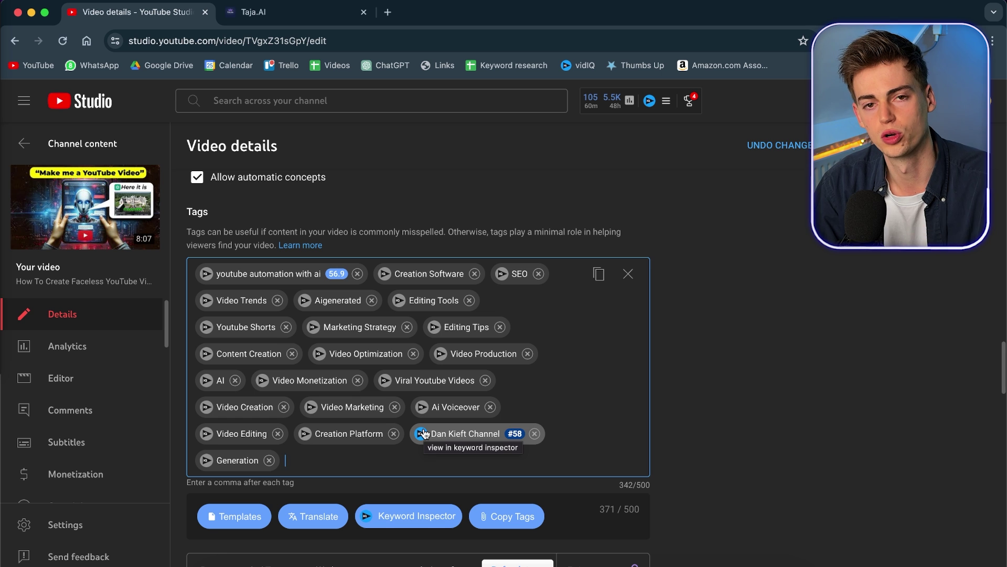
scroll(657, 334, up, 2)
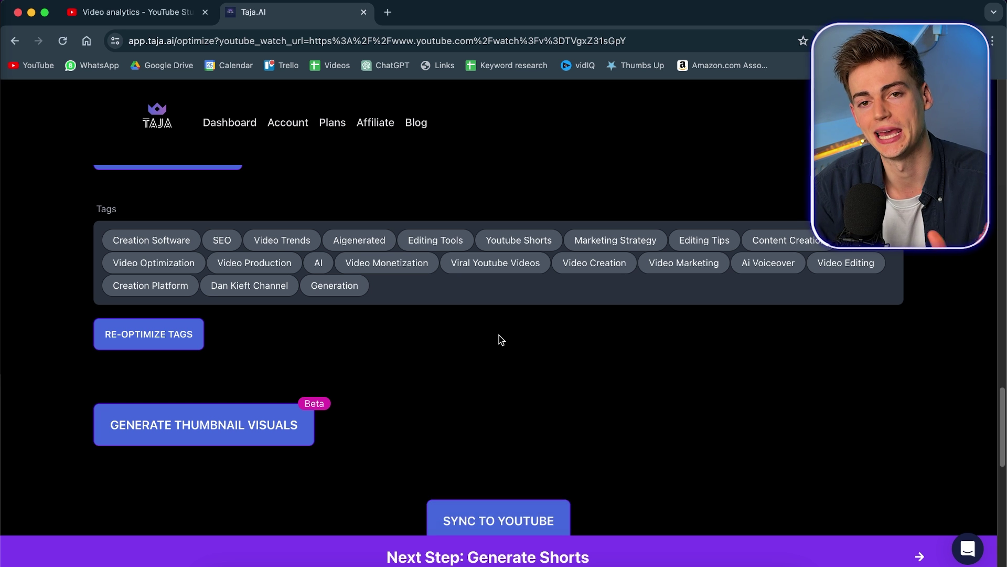
Generate three AI thumbnails and enlarge the third, a glowing AI figure.
click(267, 421)
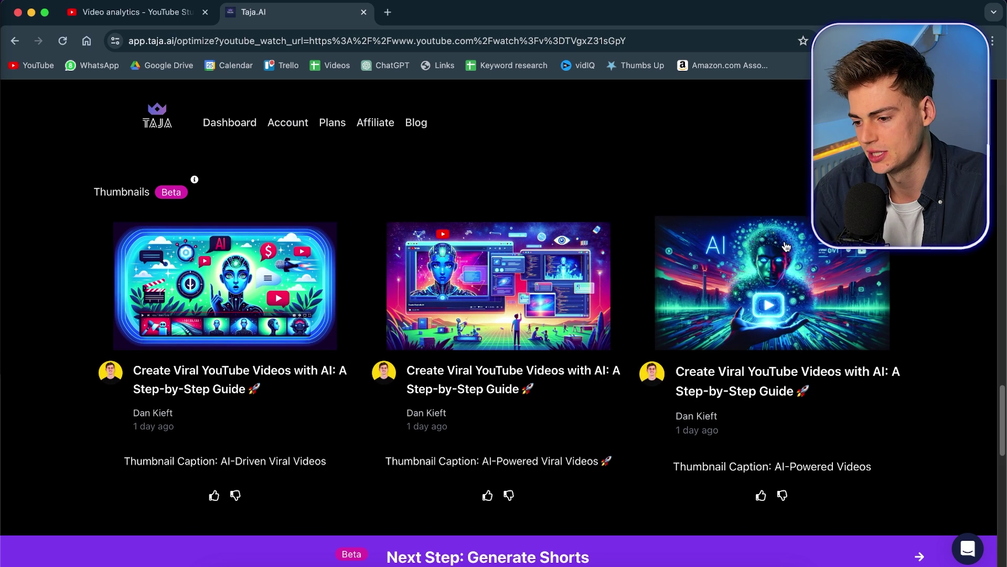
scroll(756, 290, down, 3)
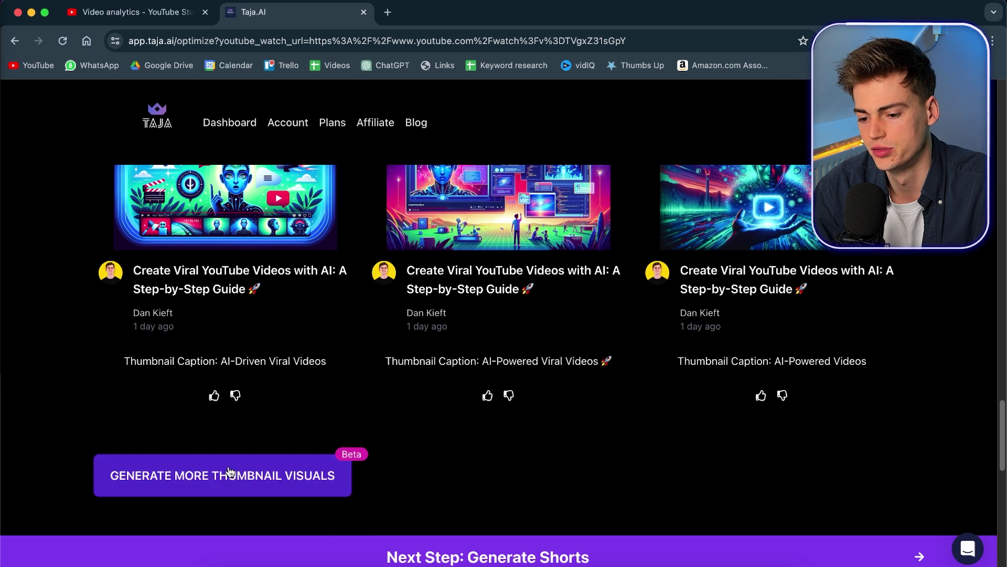
mouse_move(223, 476)
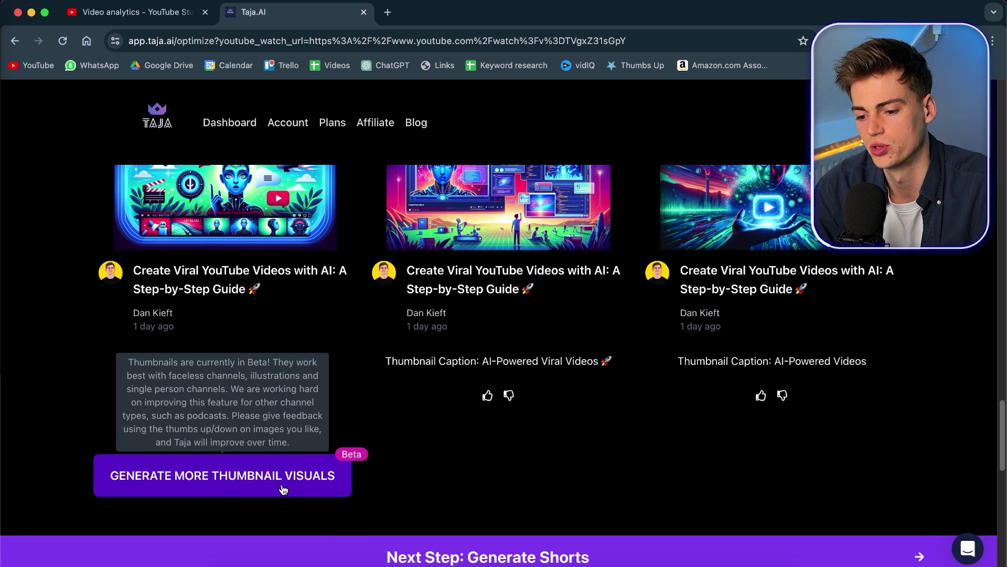
scroll(709, 354, up, 3)
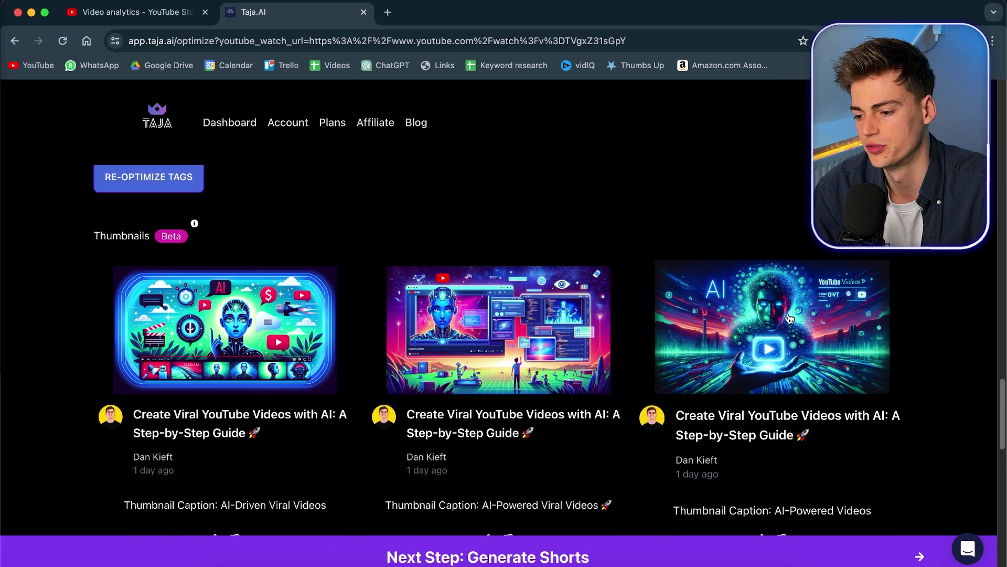
click(790, 318)
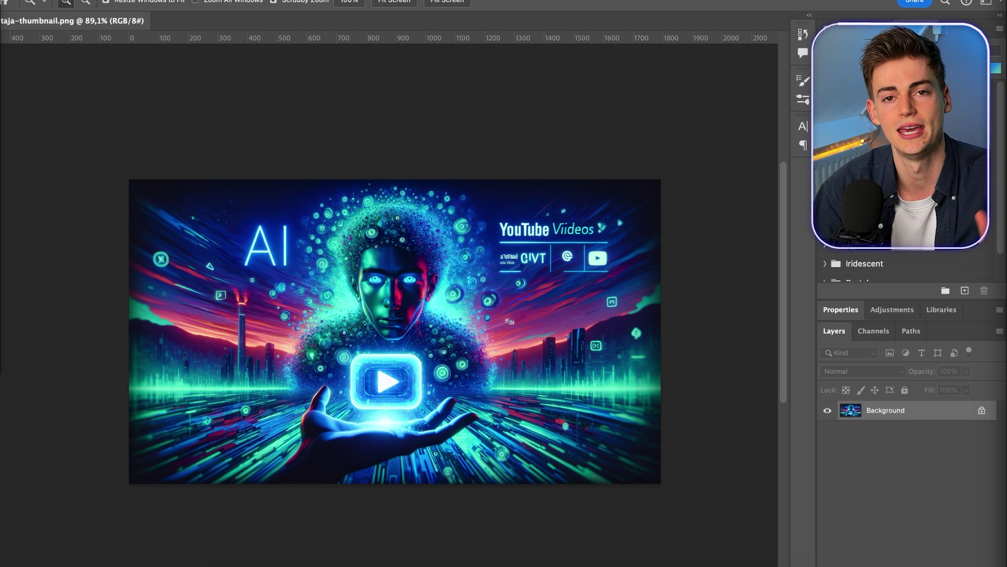
Place the YouTube logo in the figure's hand and give it an Outer Glow sampled light cyan.
drag(359, 358, 379, 353)
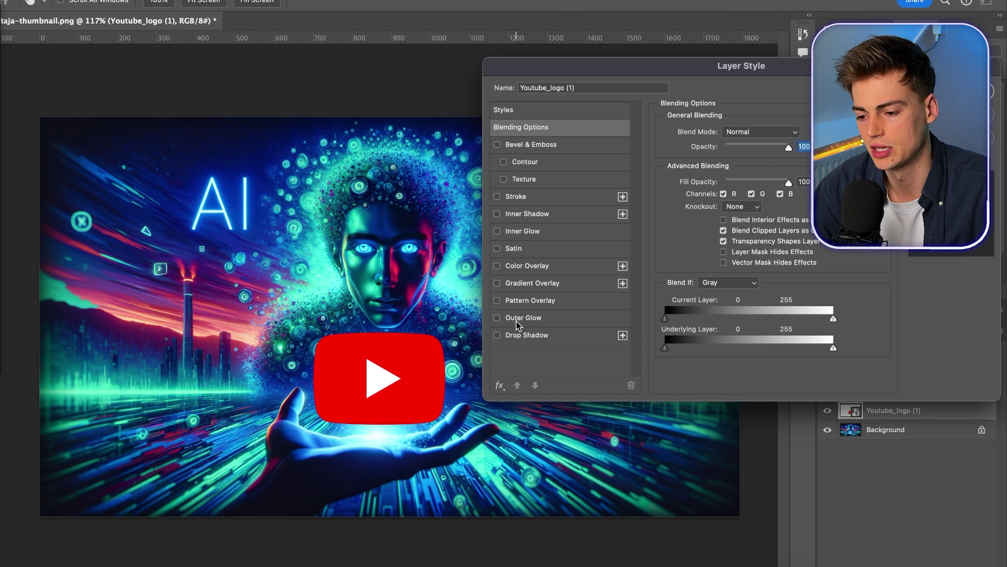
click(517, 323)
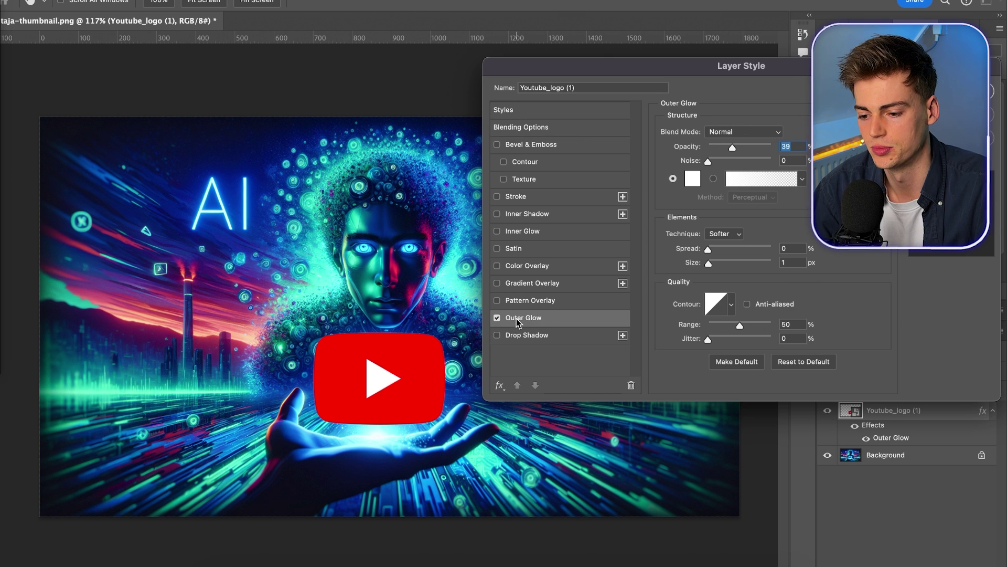
click(693, 183)
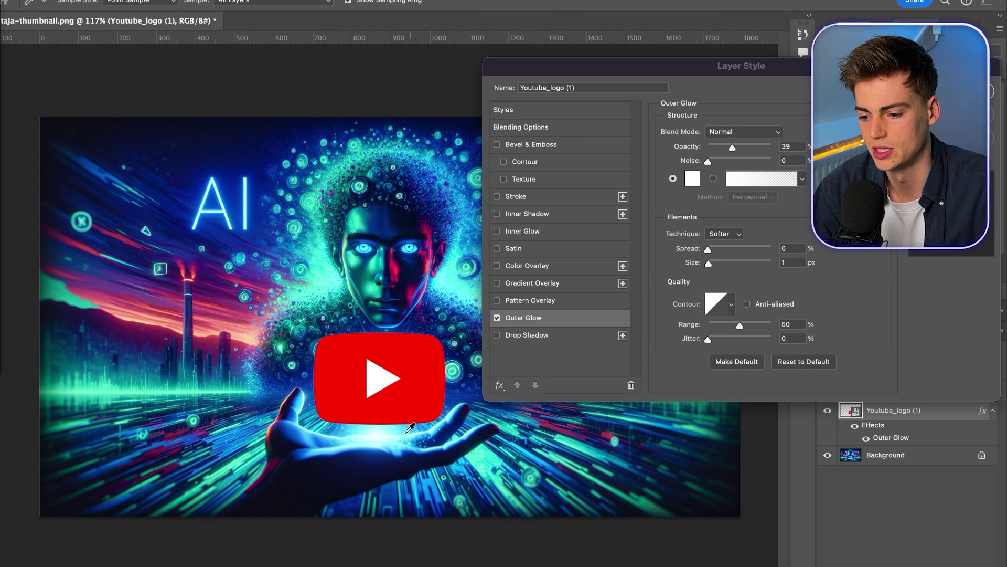
click(390, 427)
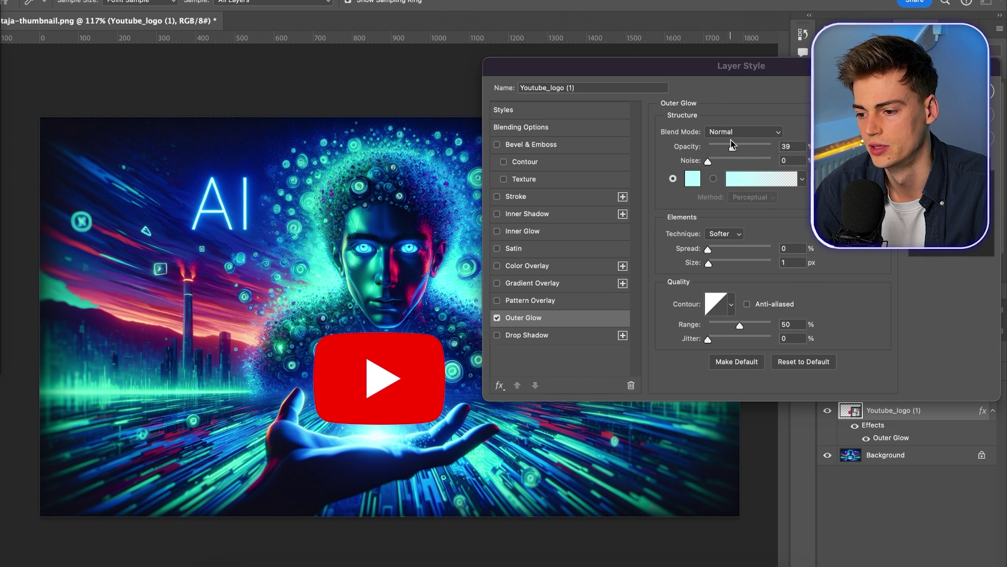
Set the glow to 100 opacity with a larger size, apply it, and zoom out to the full thumbnail.
drag(733, 144, 784, 148)
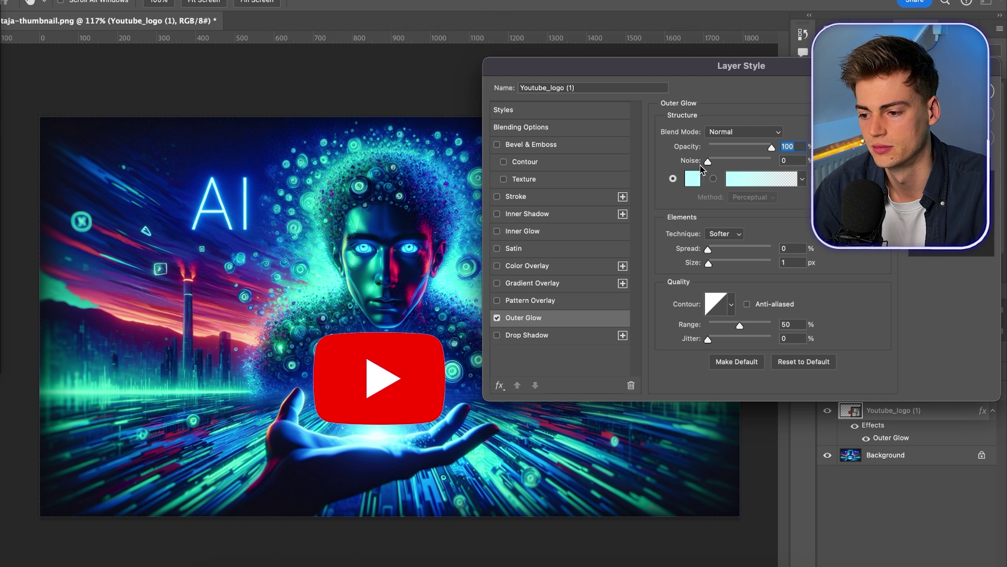
mouse_move(708, 263)
mouse_down()
mouse_move(738, 264)
mouse_move(716, 254)
mouse_up()
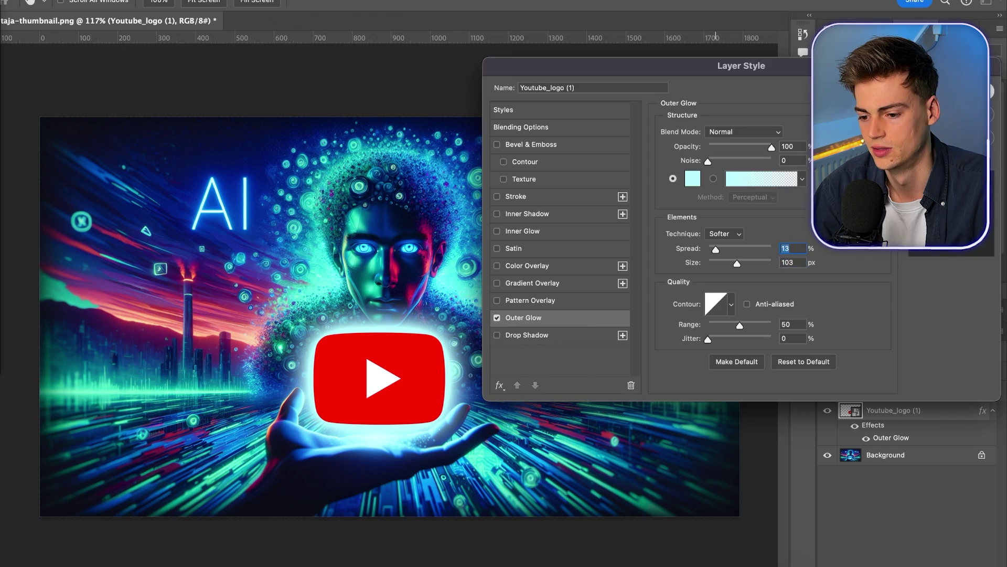
key(Return)
key(z)
mouse_move(352, 389)
mouse_down()
mouse_move(263, 405)
mouse_move(330, 386)
mouse_move(320, 352)
mouse_up()
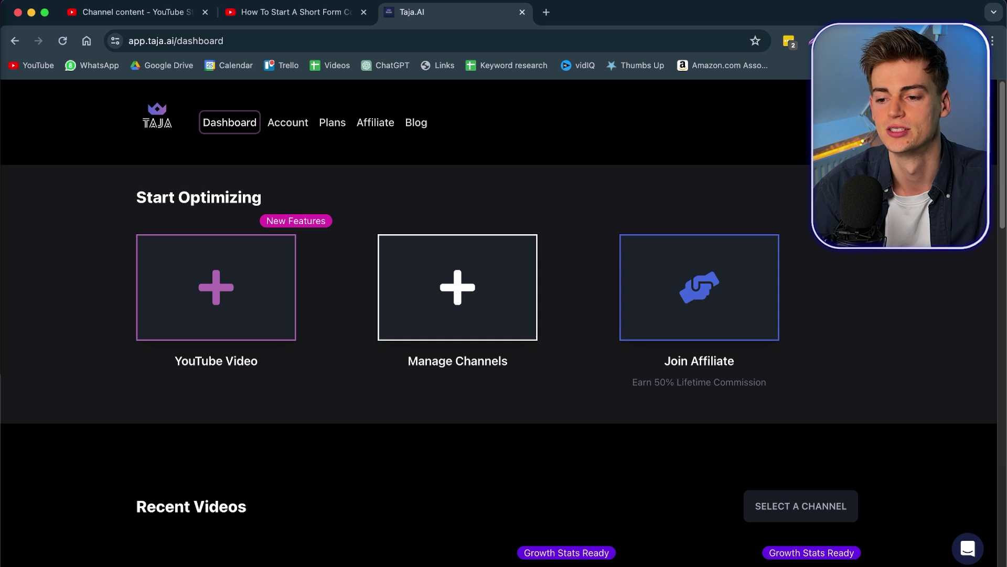
Grab the short form agency video and start a new YouTube Video optimization from the dashboard.
click(315, 21)
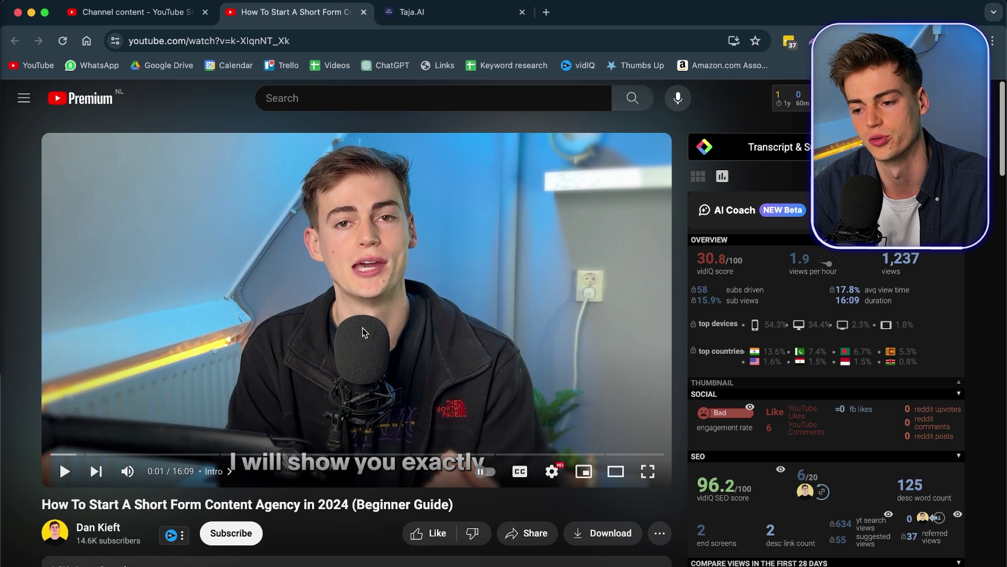
click(412, 13)
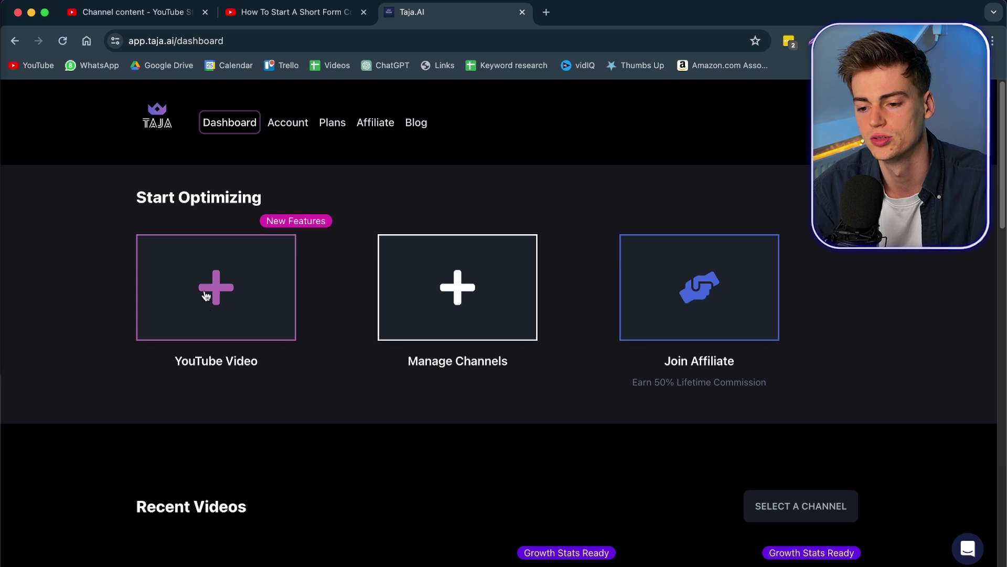
click(219, 325)
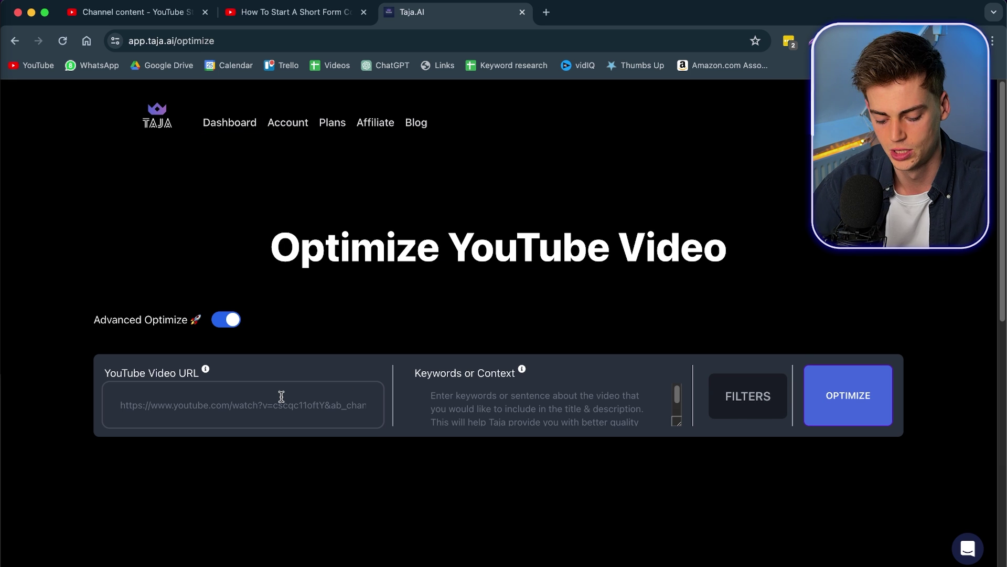
Optimize with context 'Short form content agency tutorial', then move on to generating shorts.
click(479, 399)
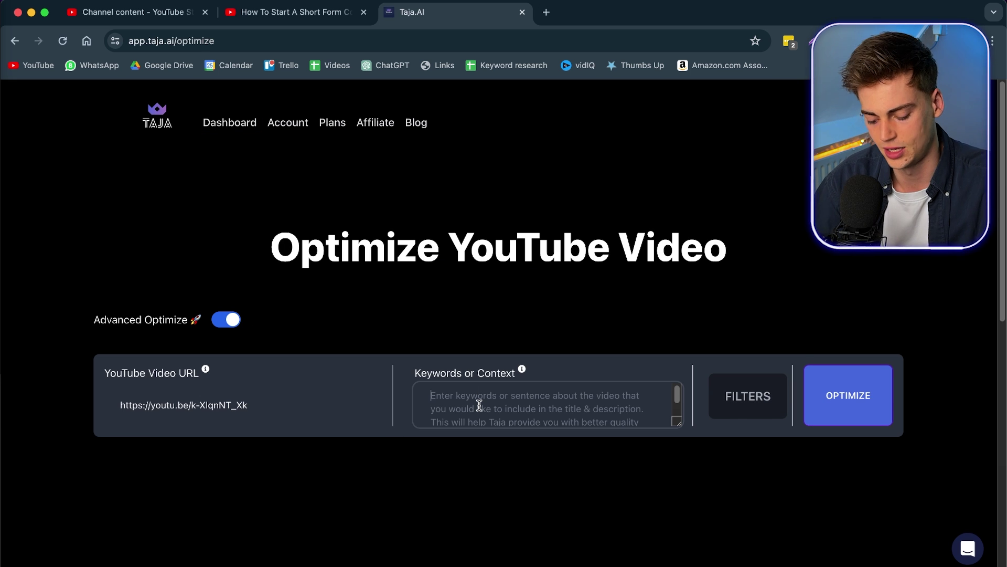
text(Short form content agency tuy)
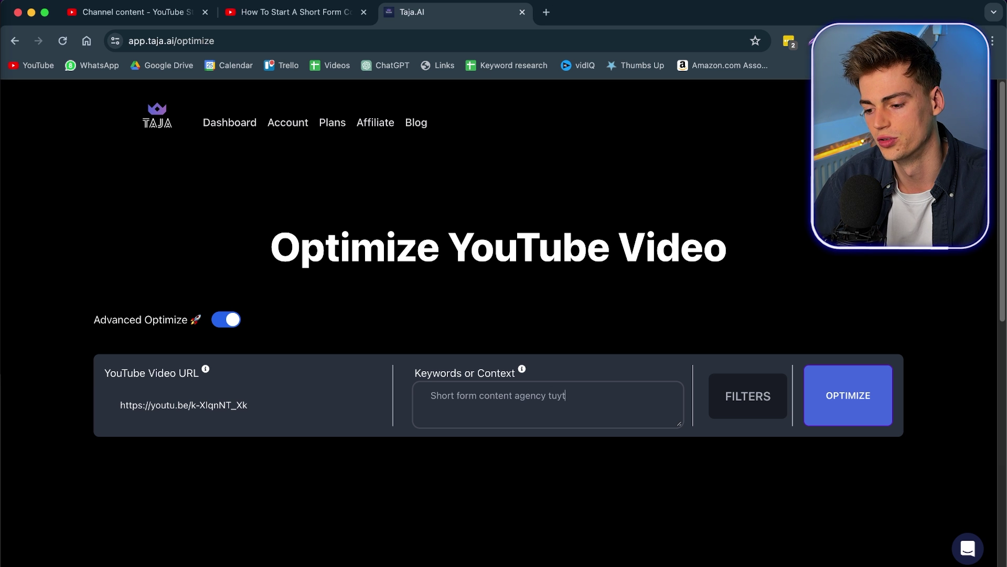
key(BackSpace)
text(torial)
click(818, 399)
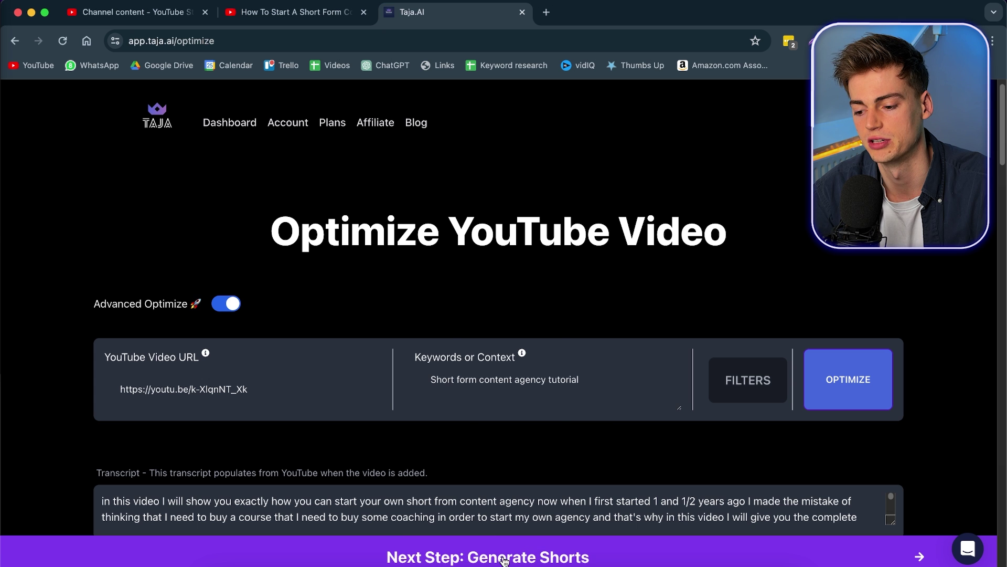
click(480, 559)
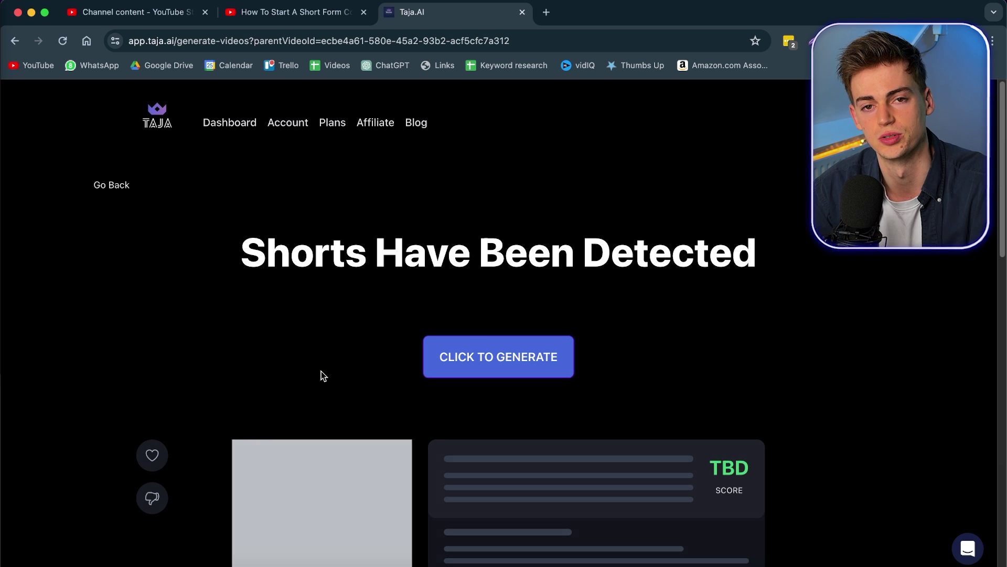
Generate the detected shorts, yielding four with 'Start Your Agency WITHOUT $2K Course!' scoring 97.
click(446, 364)
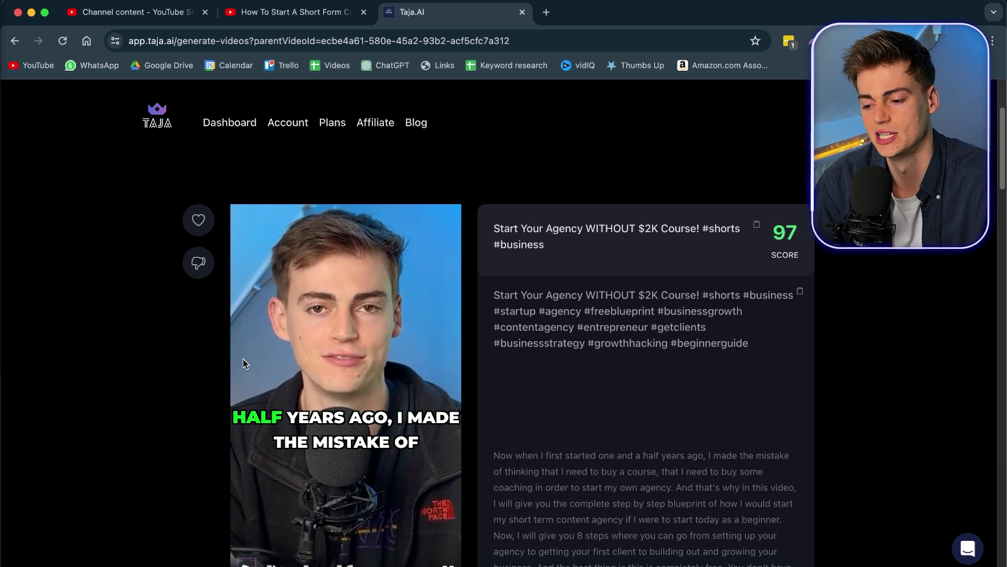
scroll(427, 352, up, 3)
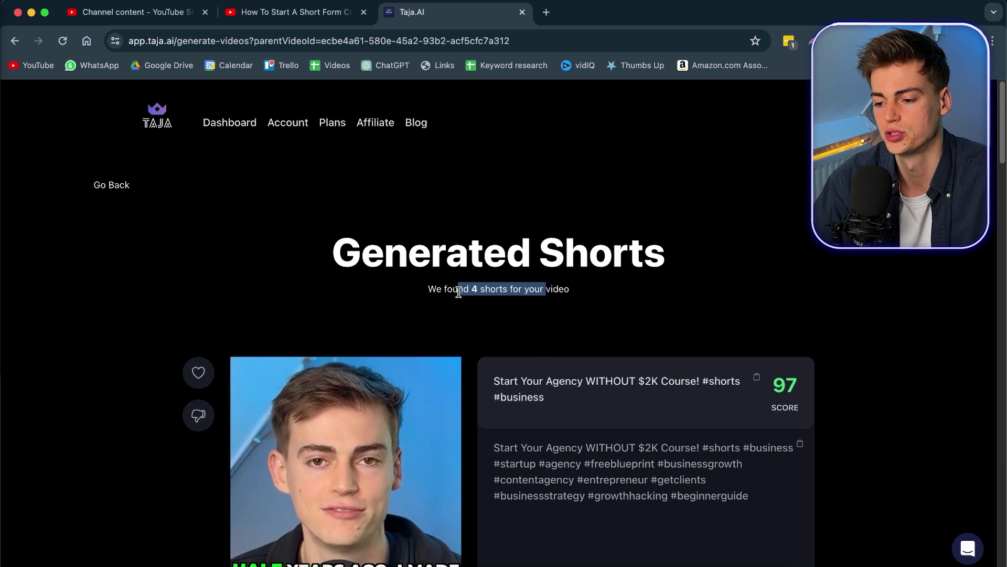
scroll(528, 326, down, 2)
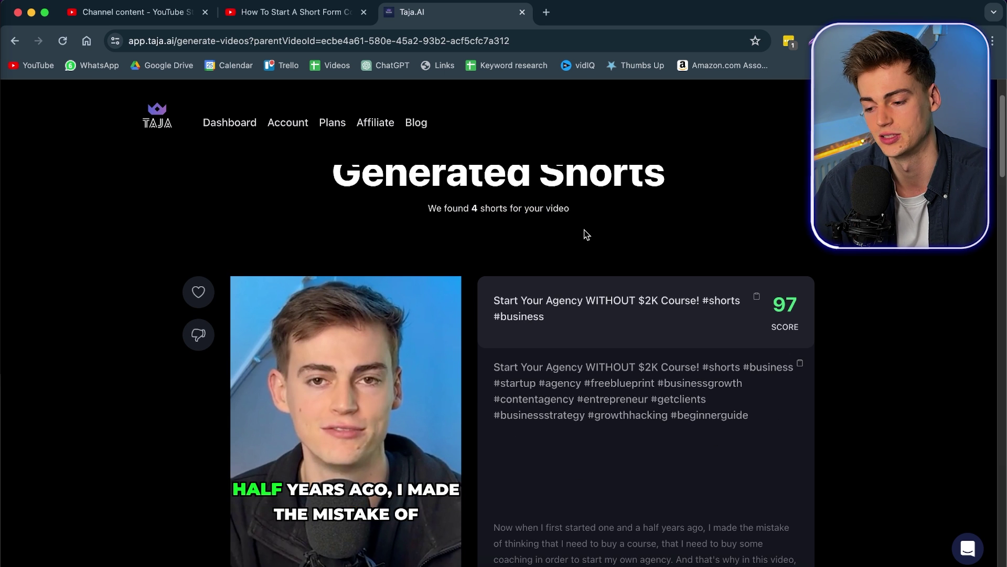
scroll(614, 221, down, 5)
scroll(646, 260, up, 4)
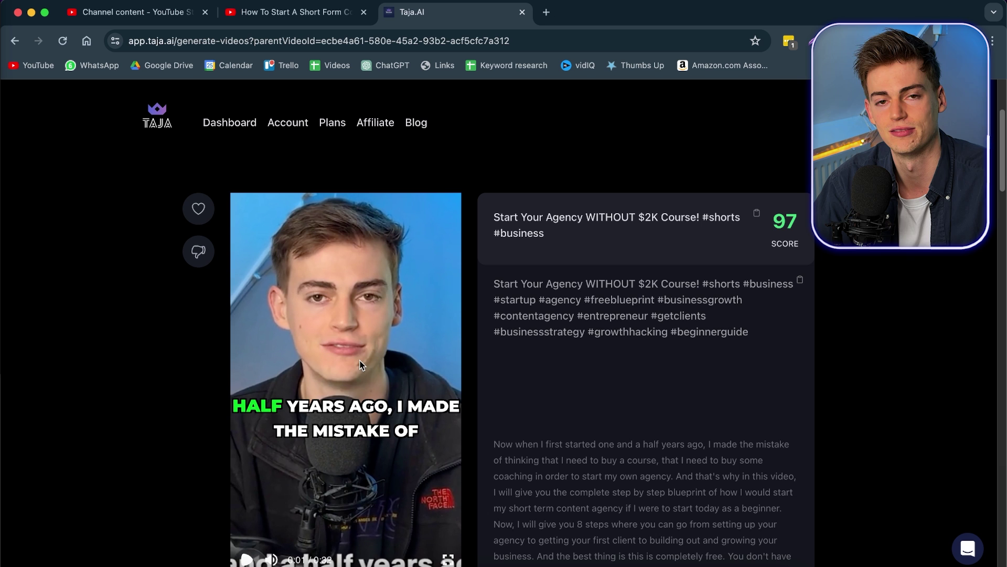
scroll(215, 334, down, 1)
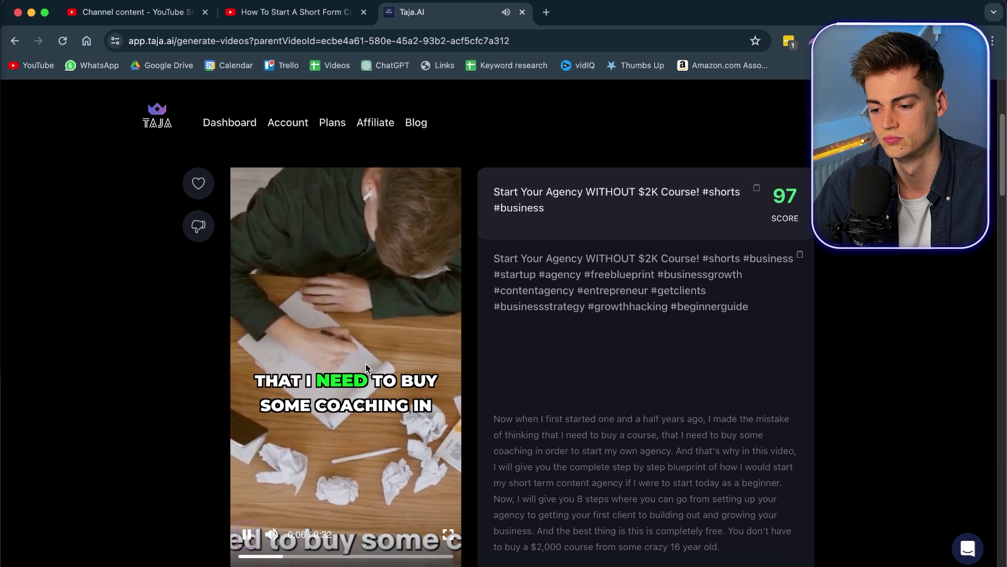
Pause the preview and bring the top-scoring short into the caption editor.
click(356, 330)
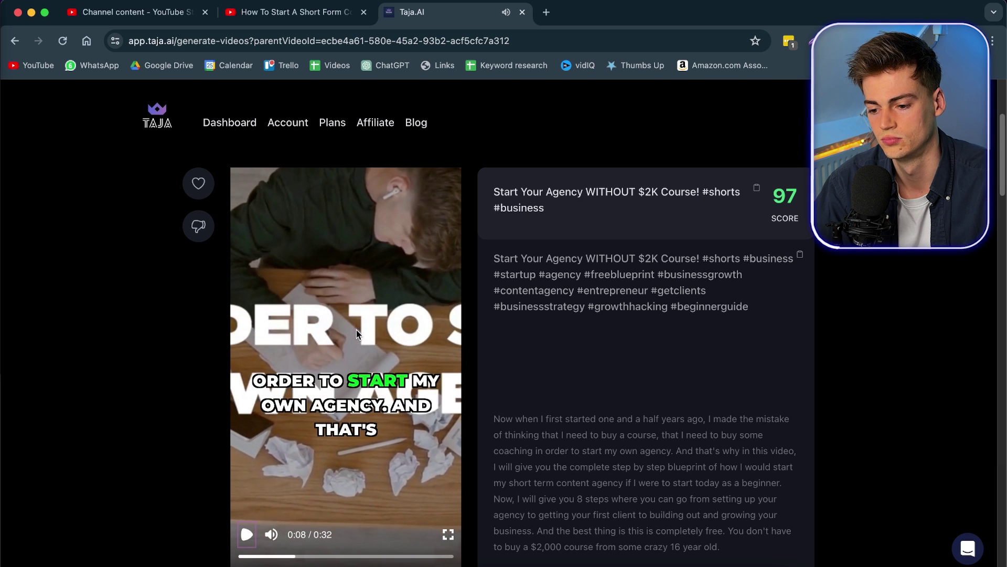
scroll(378, 347, down, 2)
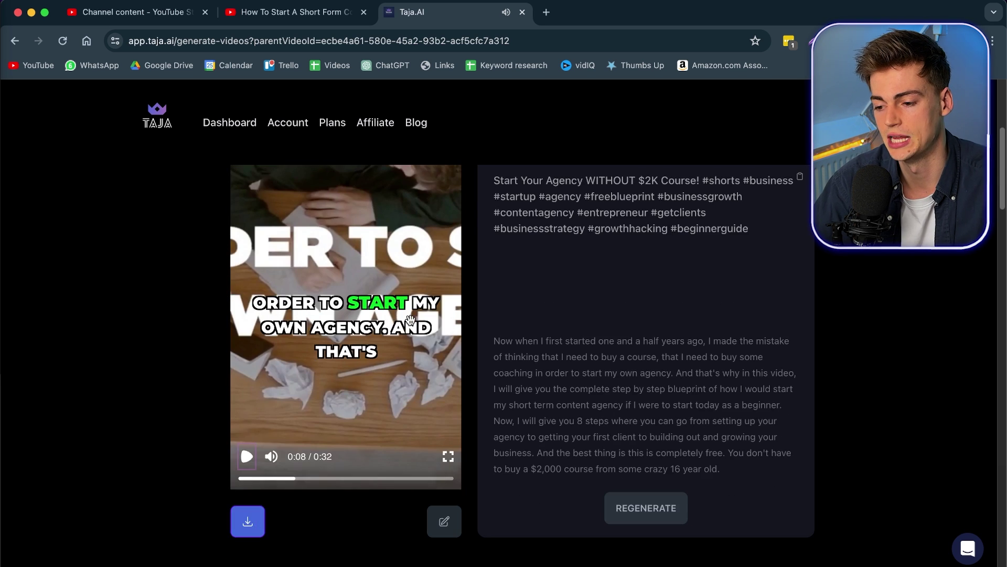
scroll(500, 326, up, 1)
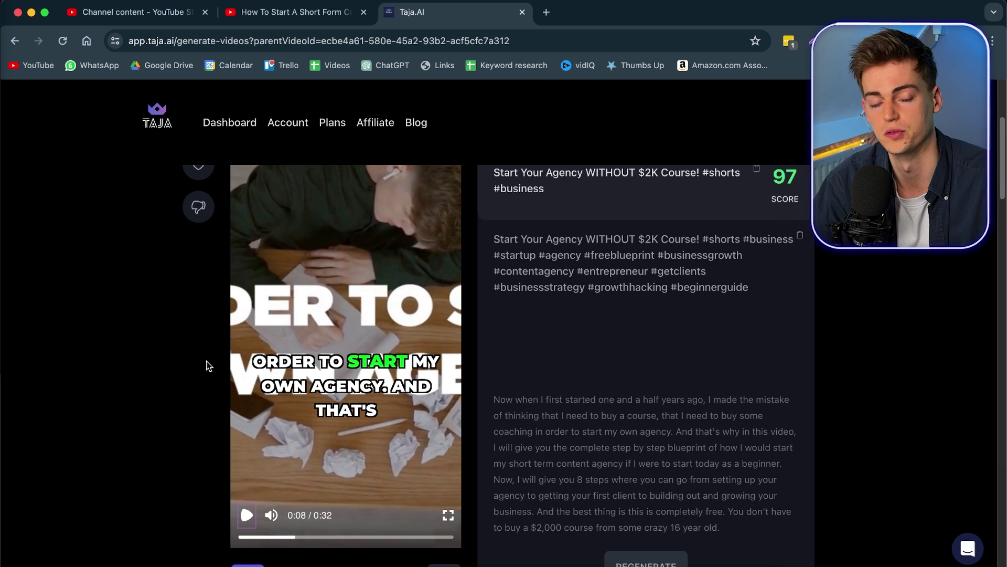
scroll(598, 435, down, 1)
drag(713, 479, 494, 348)
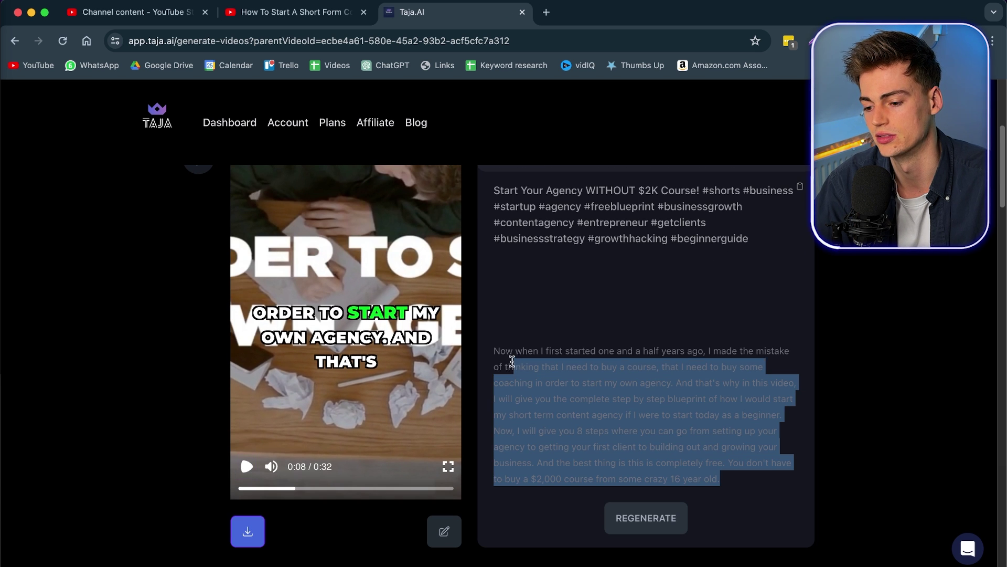
scroll(555, 430, down, 1)
click(555, 430)
scroll(420, 511, up, 2)
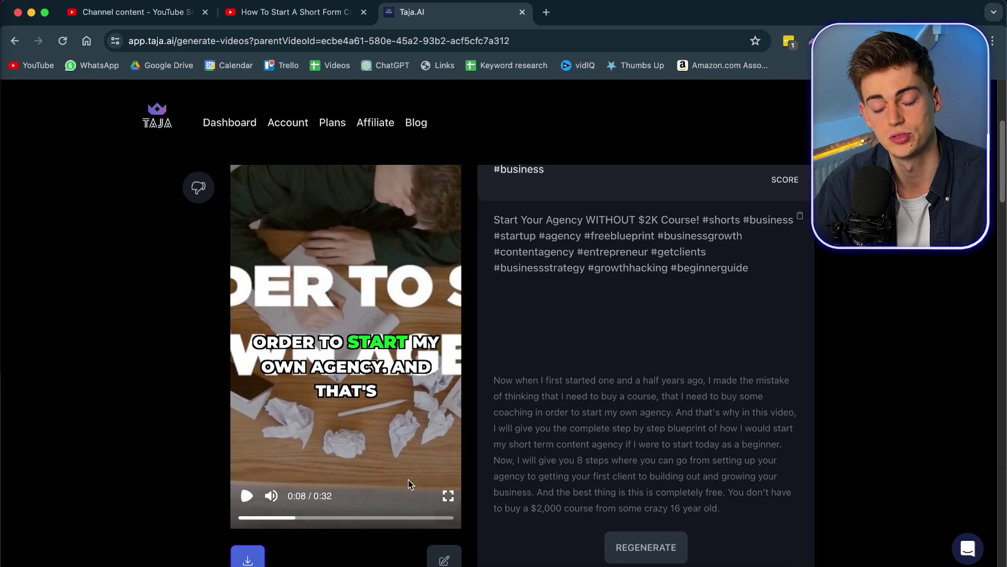
click(446, 560)
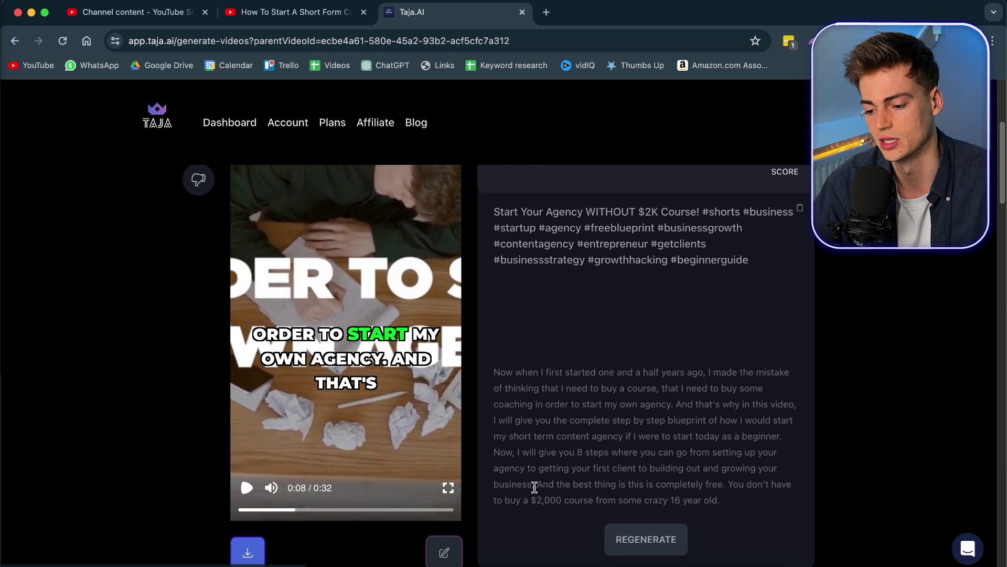
scroll(626, 435, down, 2)
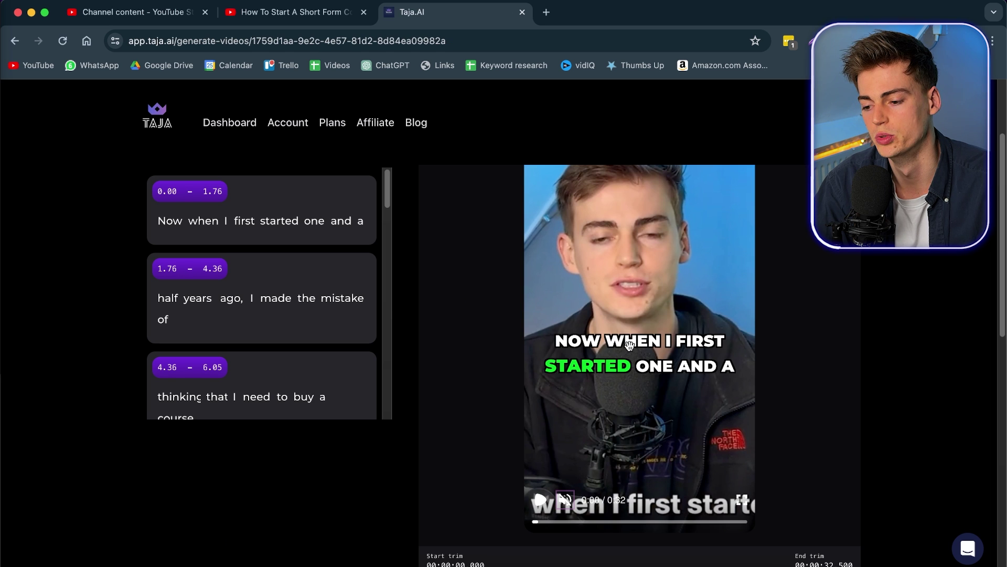
Move the captions lower on the video and switch to the caption Design templates.
drag(628, 345, 614, 442)
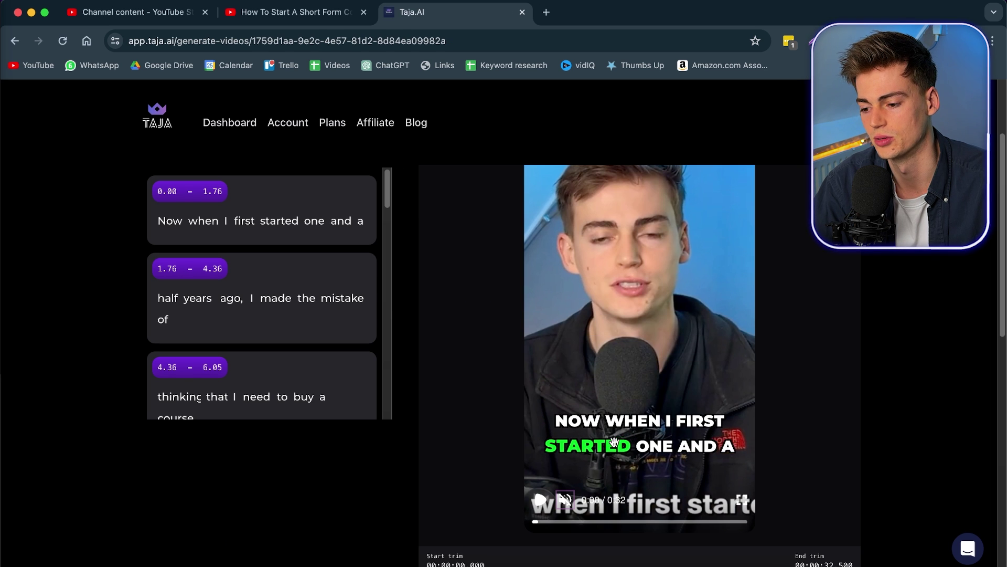
scroll(183, 496, up, 3)
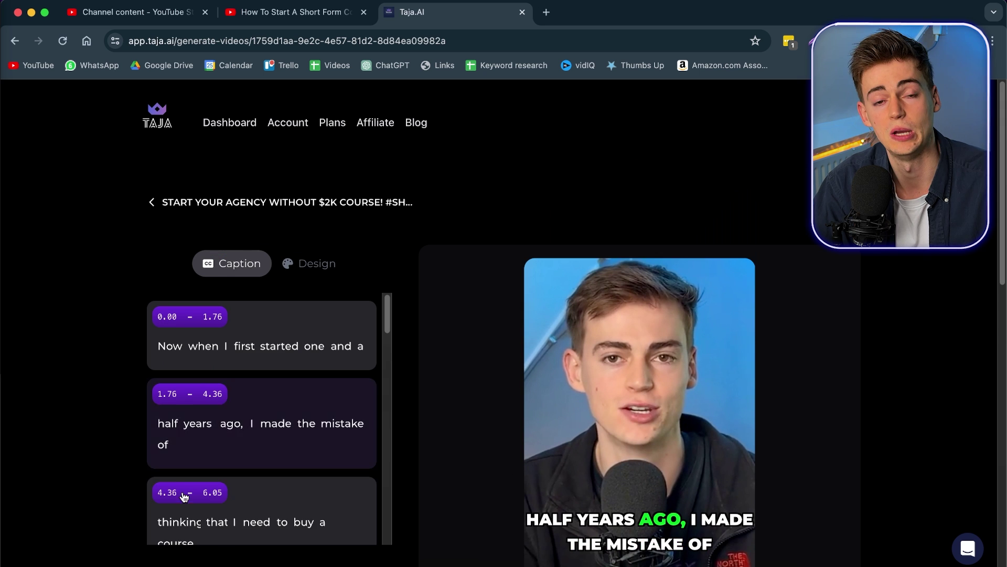
scroll(279, 440, down, 4)
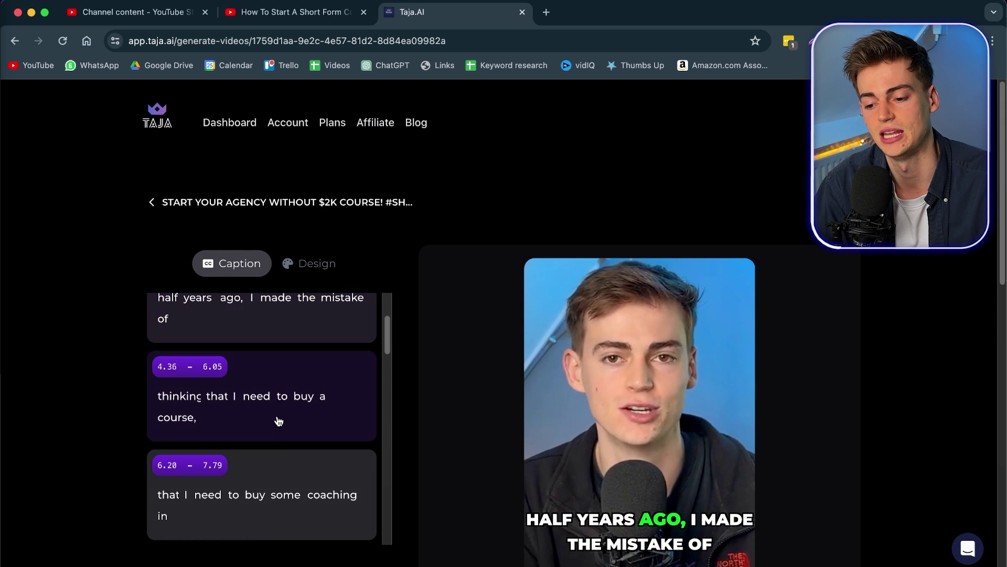
scroll(283, 425, down, 1)
scroll(267, 441, down, 2)
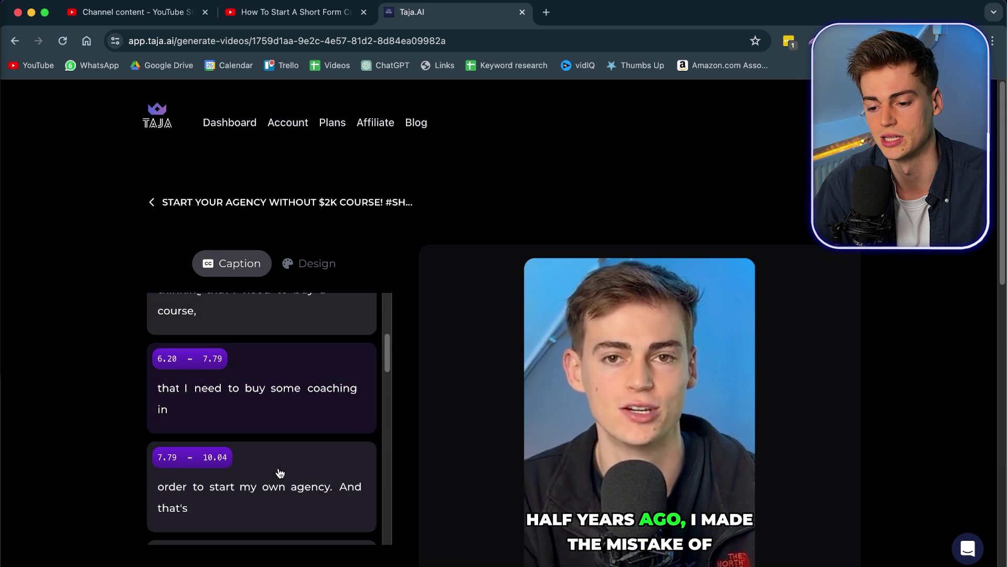
double_click(323, 364)
scroll(315, 376, up, 3)
scroll(317, 440, up, 1)
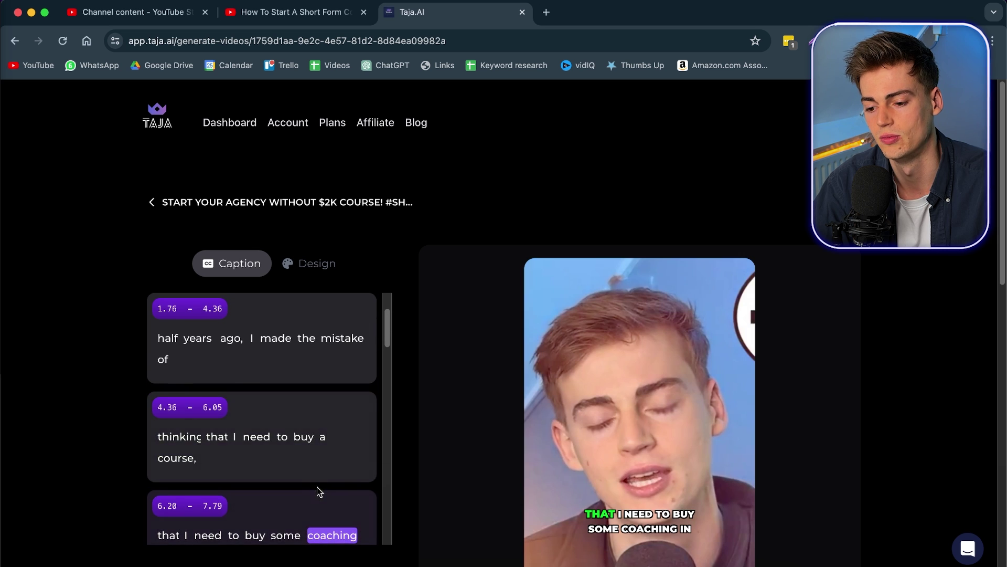
scroll(336, 423, down, 4)
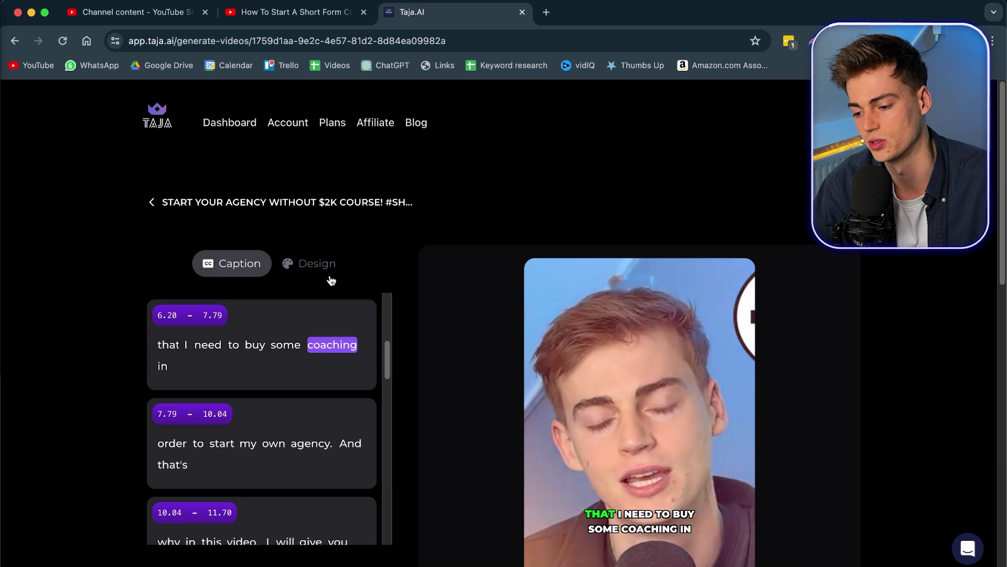
click(311, 267)
scroll(87, 296, down, 3)
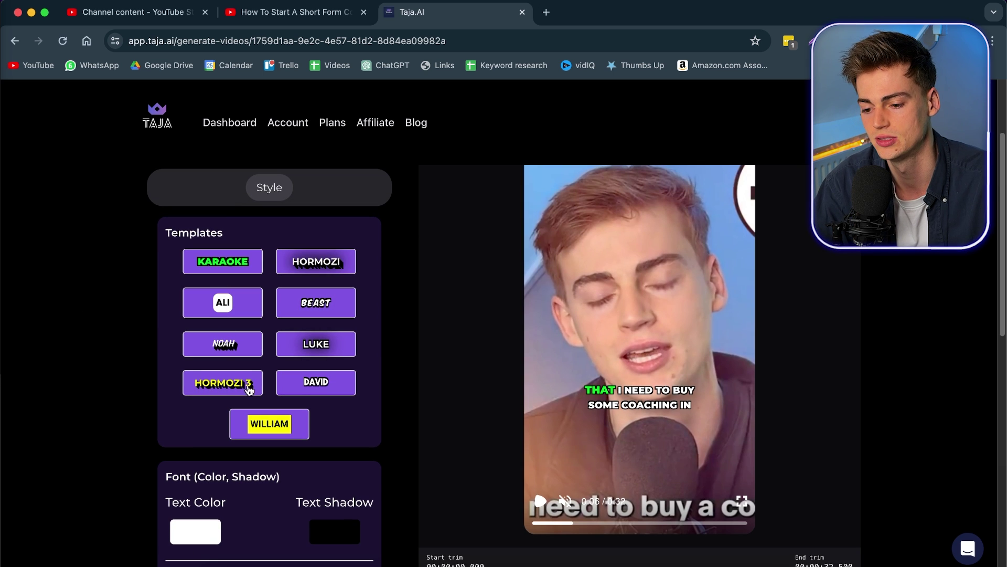
Try the WILLIAM, ALI, BEAST and DAVID templates, then settle on KARAOKE captions.
click(269, 423)
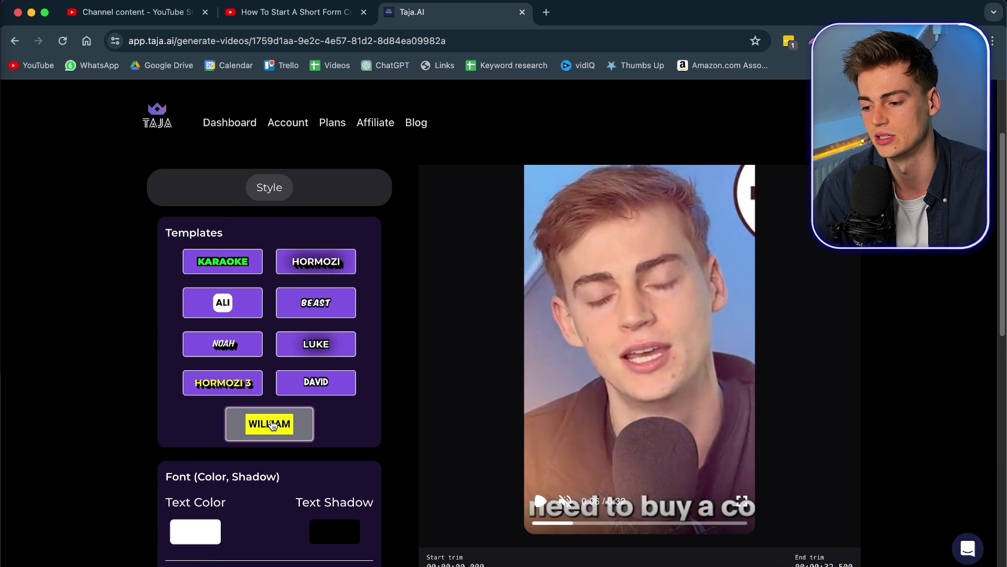
click(539, 503)
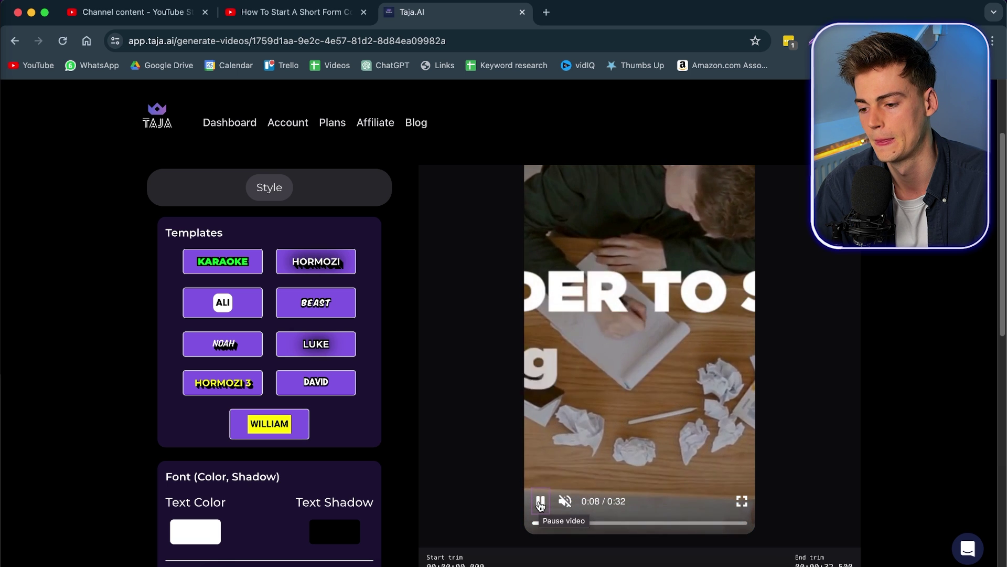
click(540, 502)
click(232, 321)
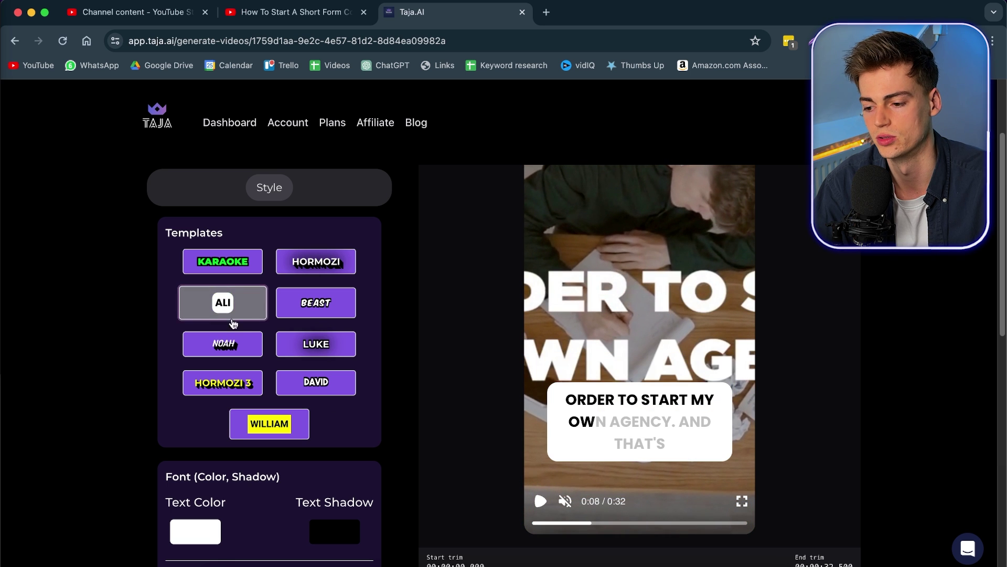
click(315, 302)
click(315, 381)
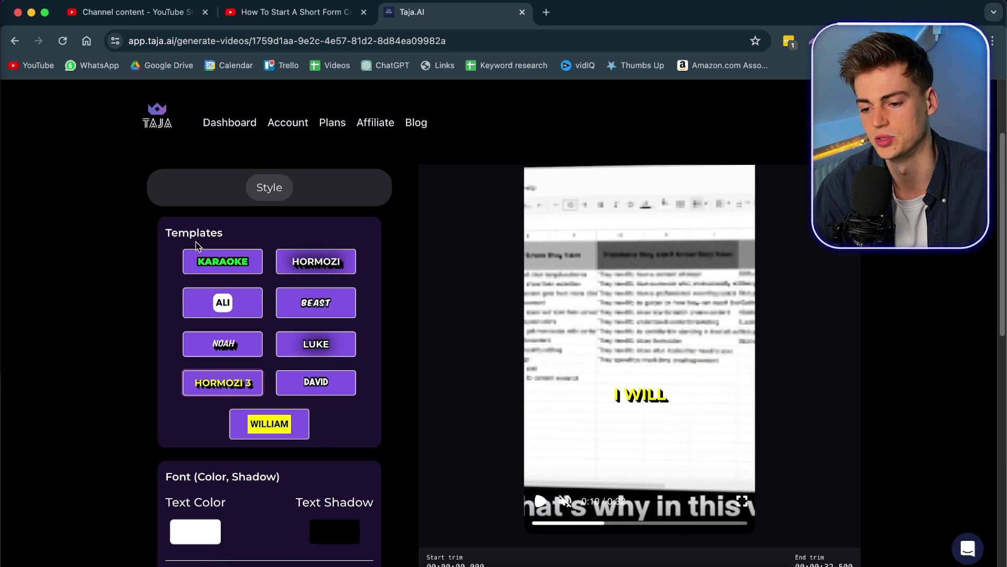
click(206, 261)
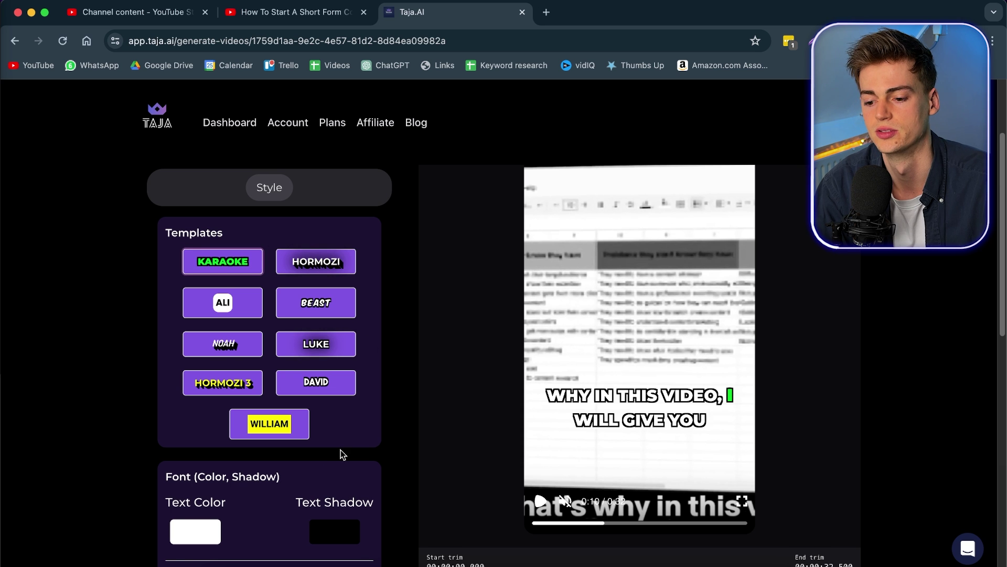
scroll(341, 454, down, 3)
scroll(341, 406, up, 1)
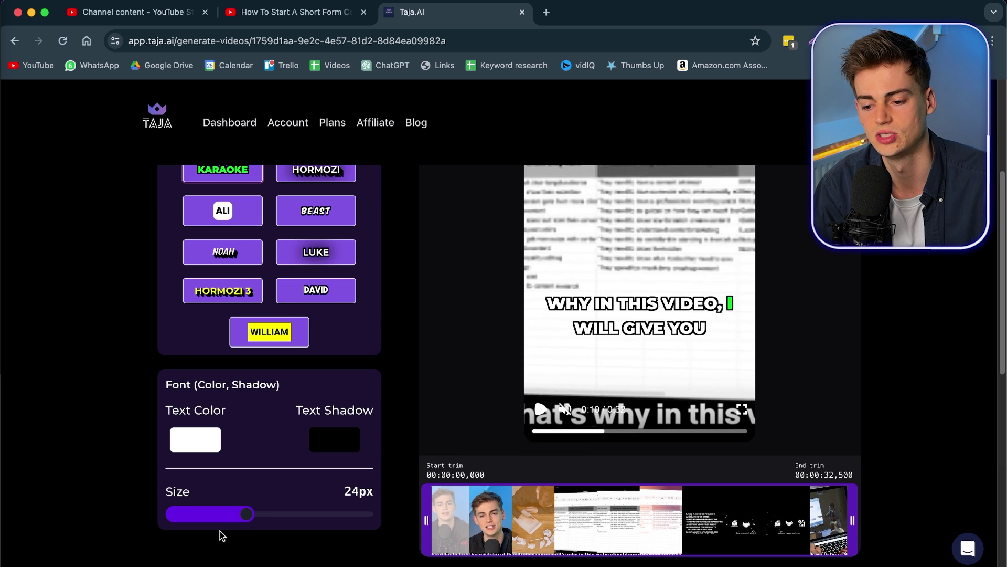
Shrink the caption size slightly and trim the short's end to 00:00:32,200.
mouse_move(239, 525)
mouse_down()
mouse_move(225, 517)
mouse_move(245, 513)
mouse_up()
scroll(386, 506, down, 1)
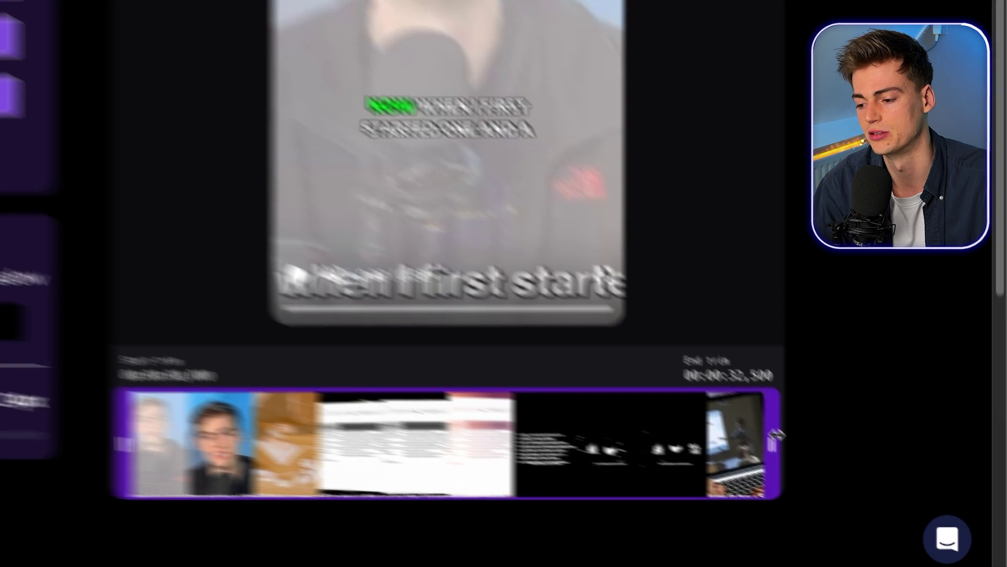
drag(852, 485, 854, 477)
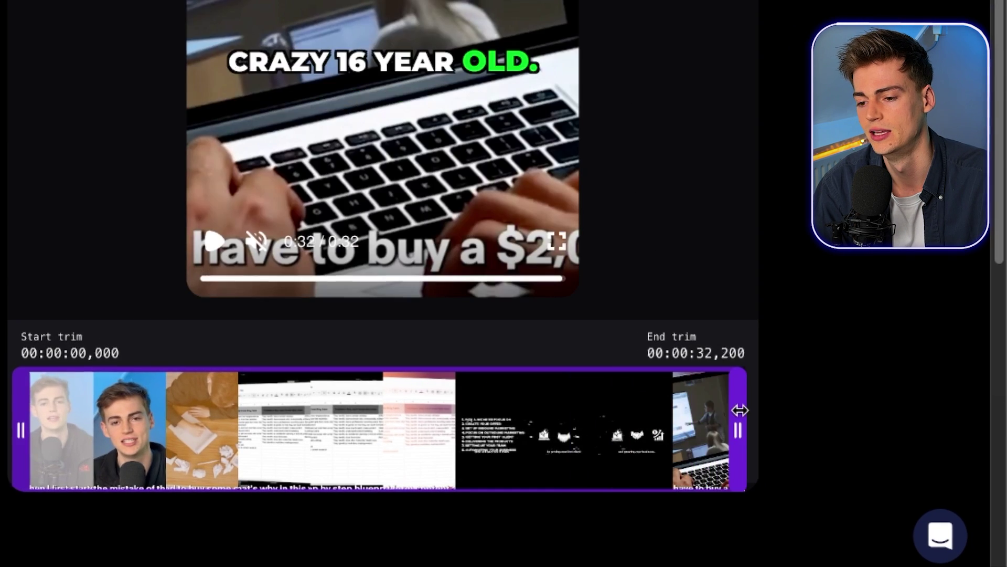